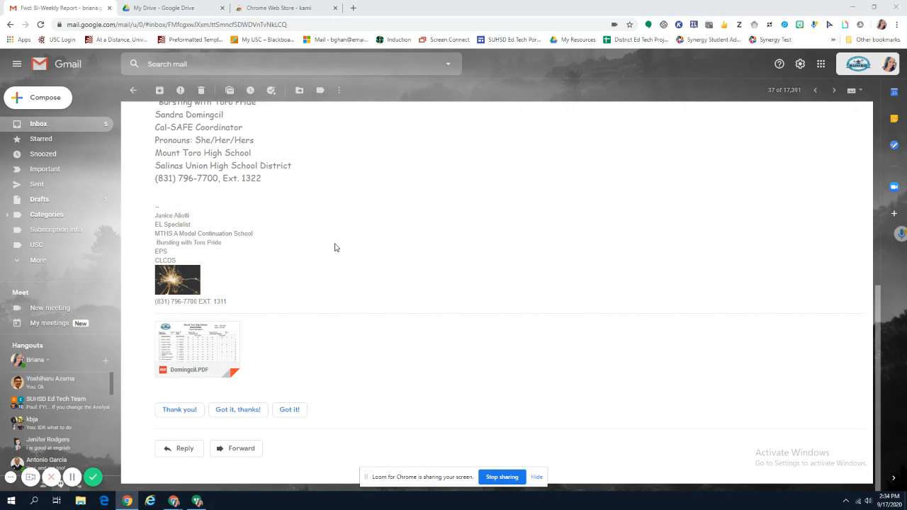
# - Launch the installed Kami extension and sign in with Google using the school district account
pyautogui.click(278, 8)
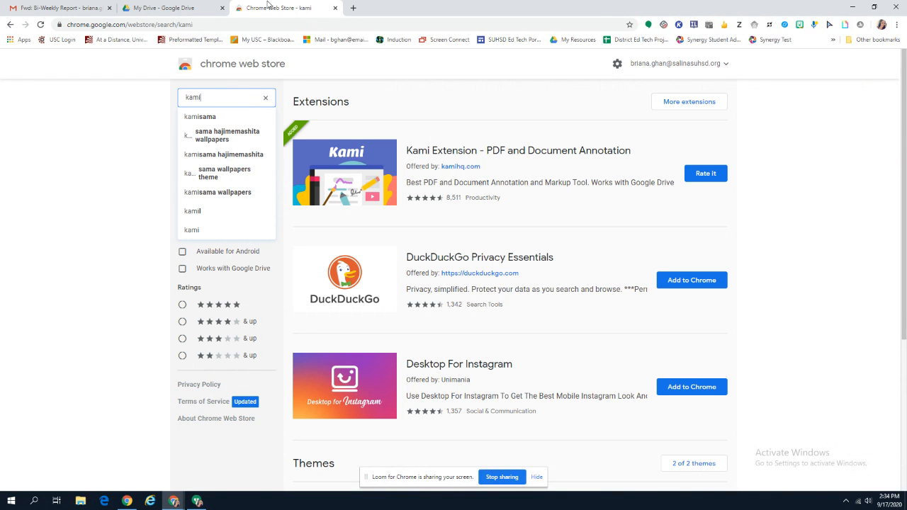
pyautogui.click(205, 97)
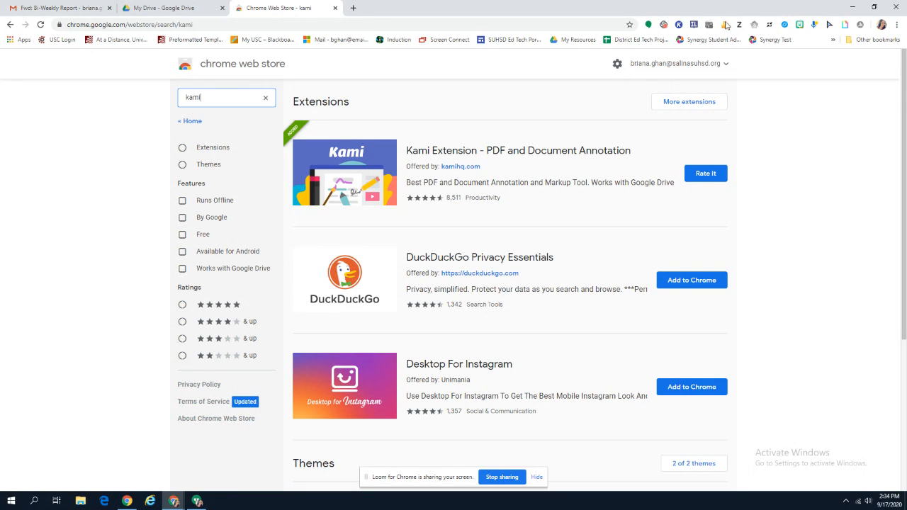
pyautogui.click(678, 24)
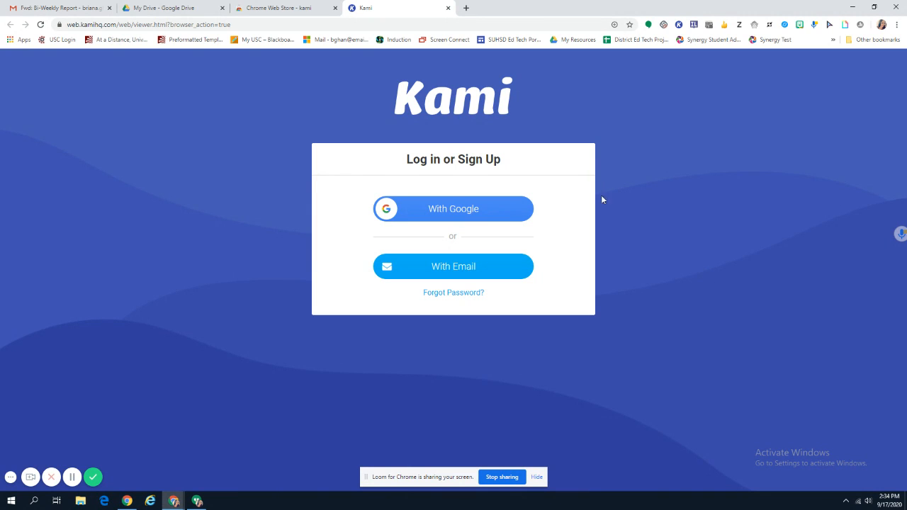
pyautogui.click(461, 216)
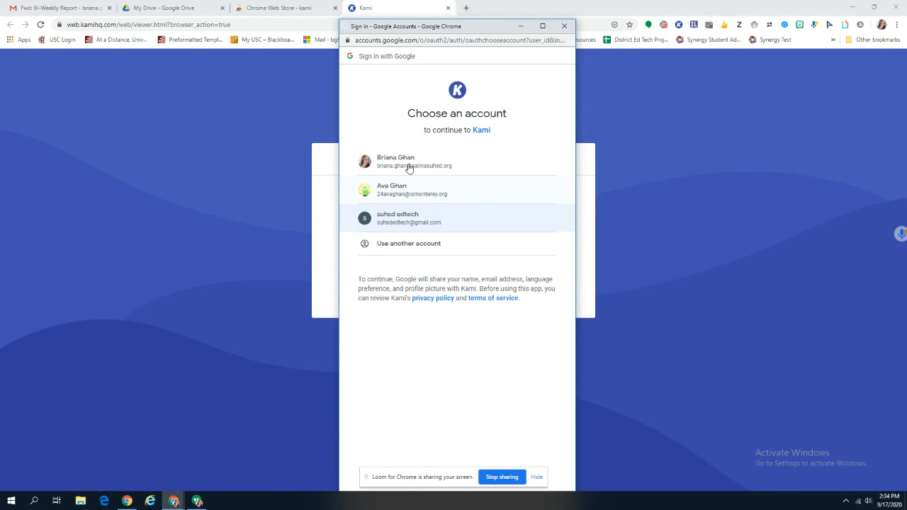
pyautogui.moveTo(395, 159); pyautogui.dragTo(395, 165)
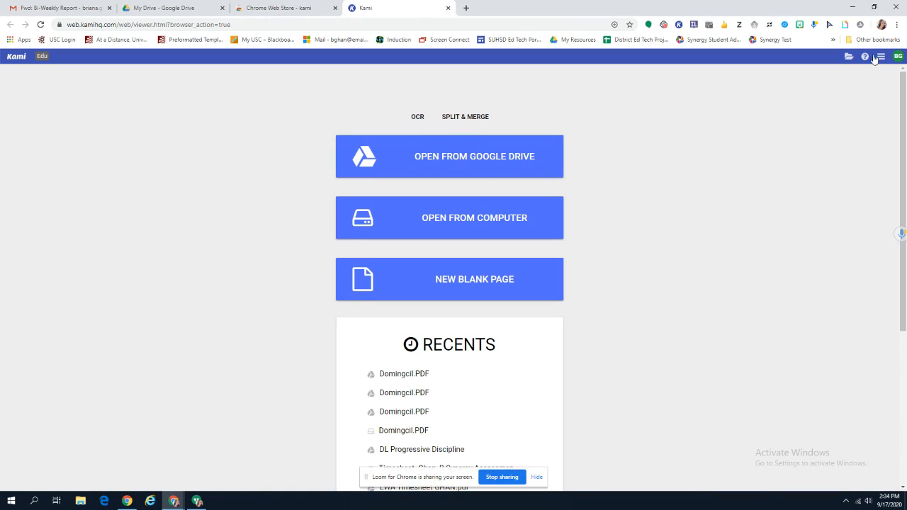
pyautogui.click(897, 57)
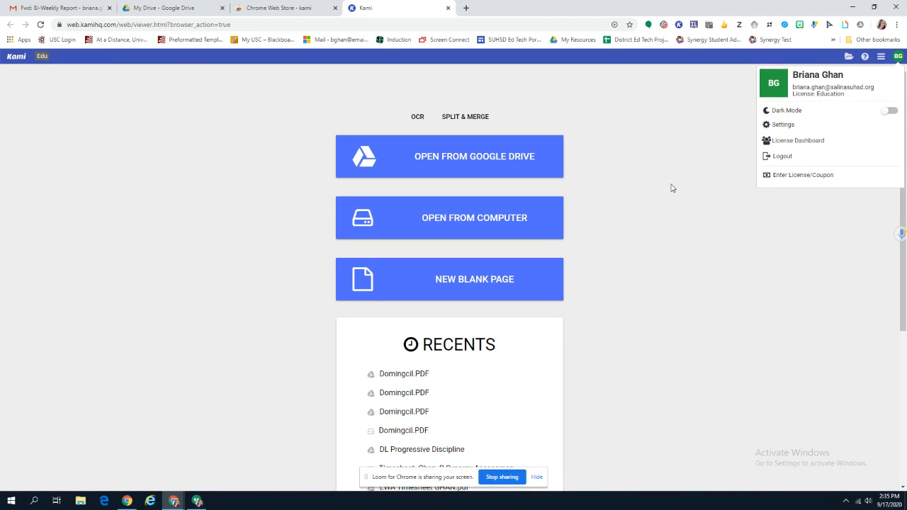
# - Open the class roster PDF attached to the Gmail message using Annotate with Kami
pyautogui.click(60, 8)
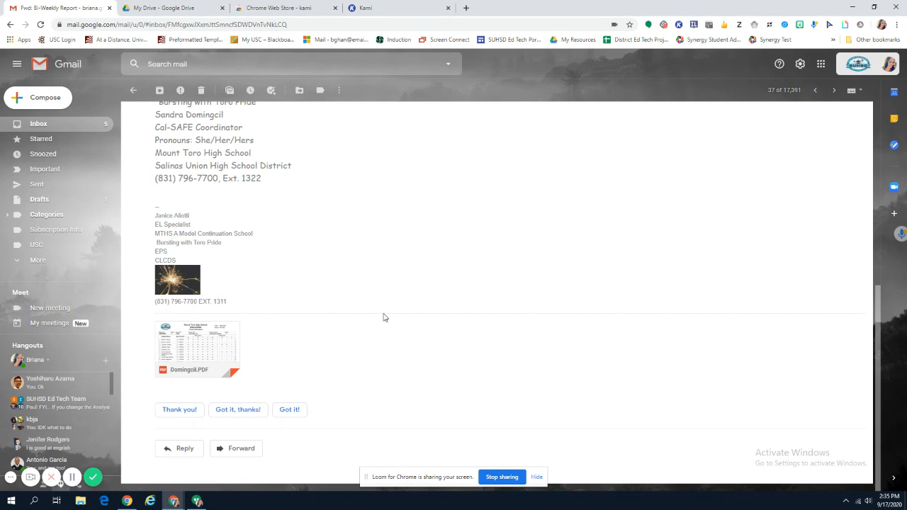
pyautogui.click(219, 350)
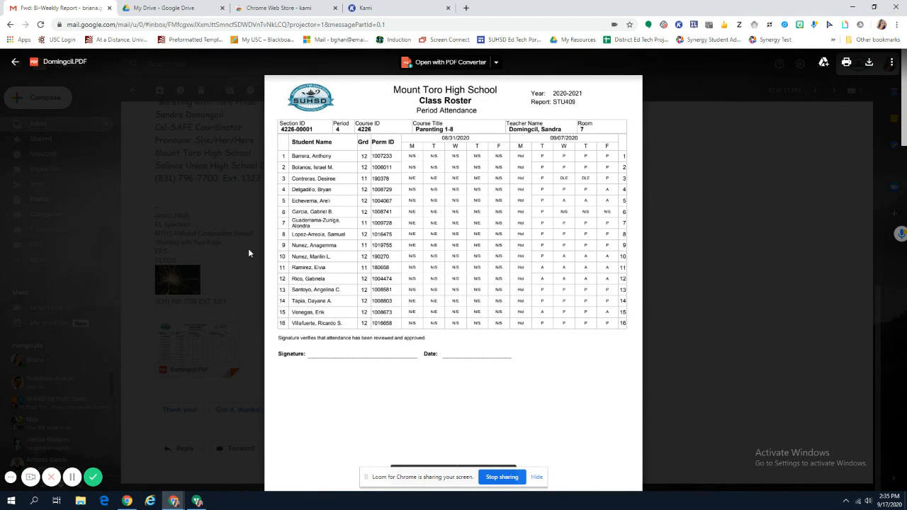
pyautogui.click(206, 337)
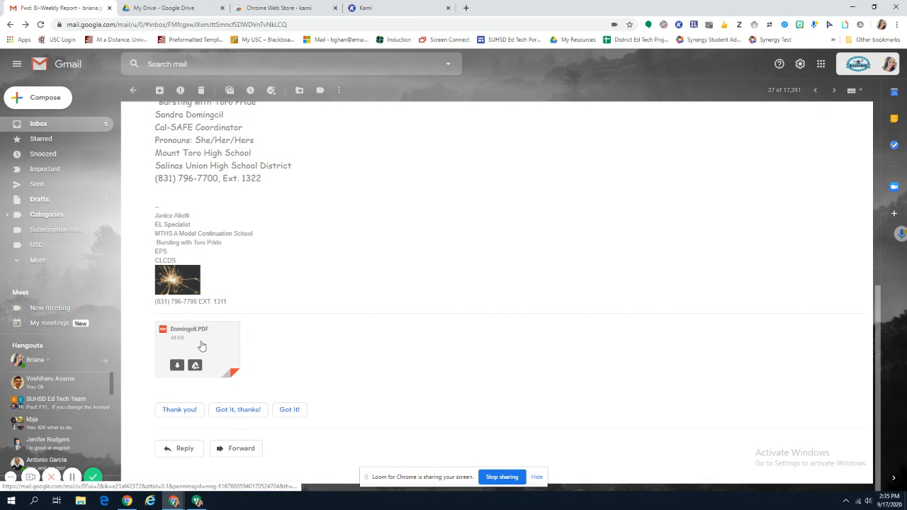
pyautogui.click(189, 340)
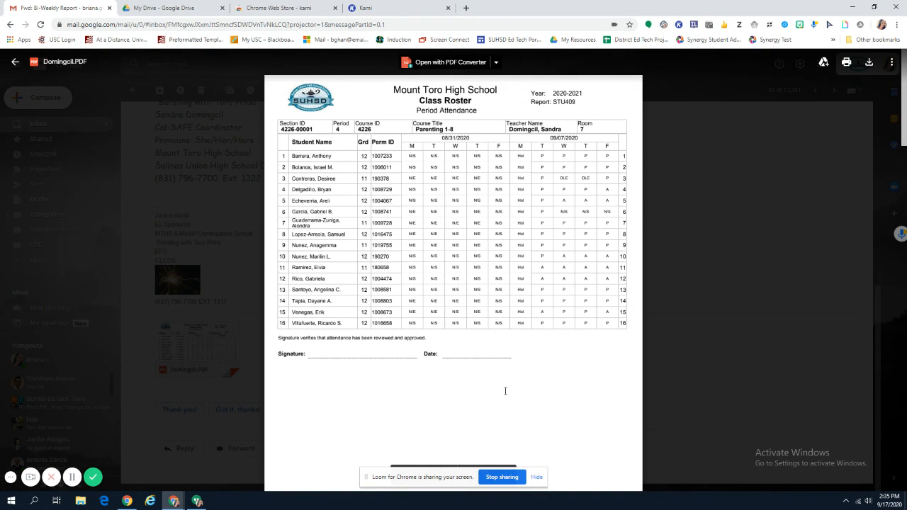
pyautogui.click(497, 63)
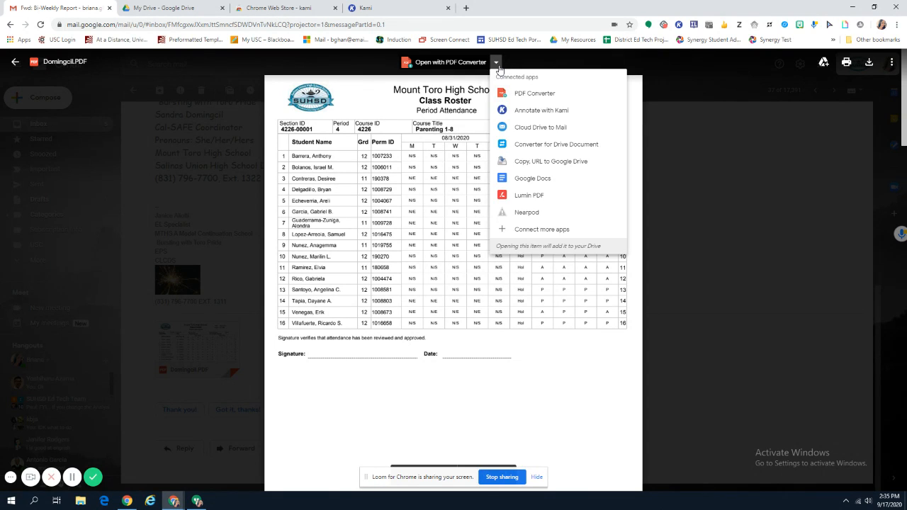
pyautogui.click(533, 114)
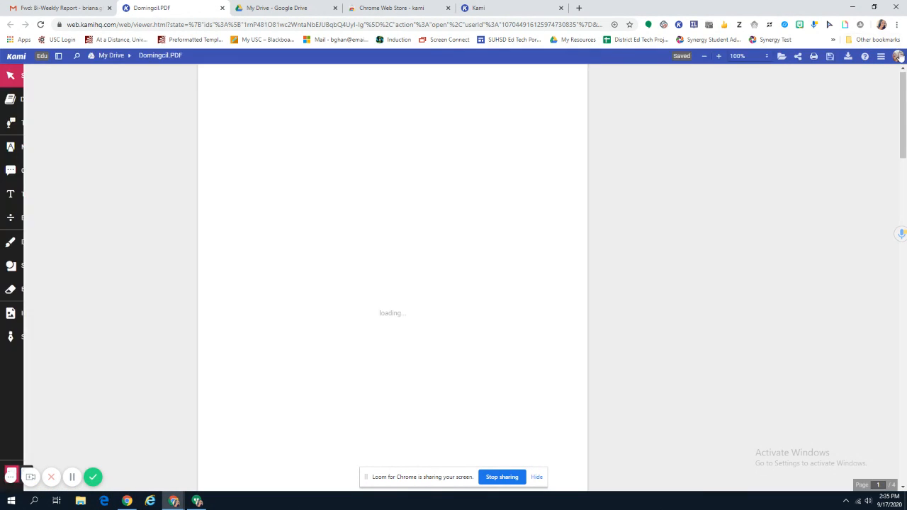
# - Check the signed-in account's license type and look through the pages of the class roster
pyautogui.click(900, 56)
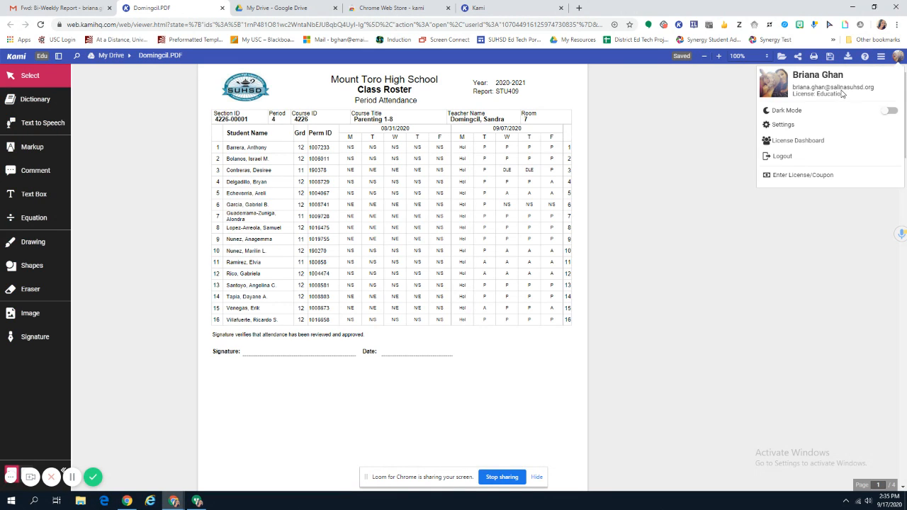
pyautogui.click(664, 160)
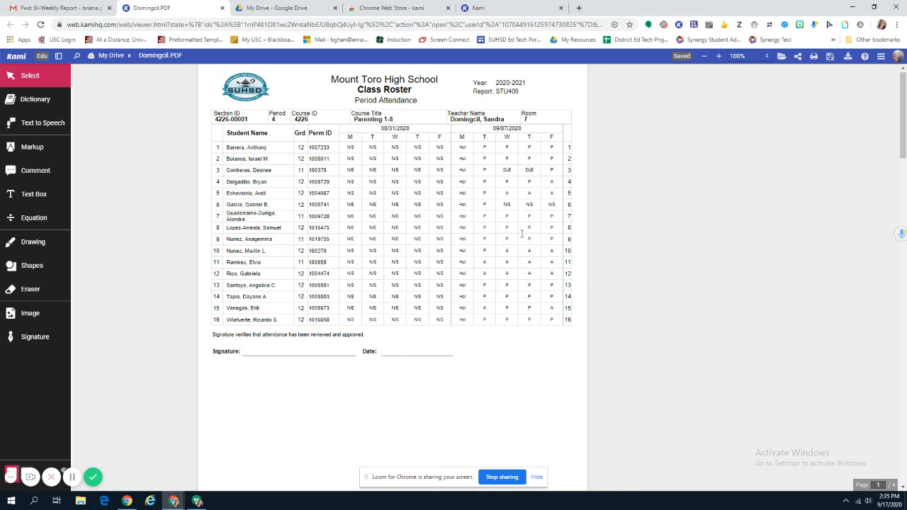
pyautogui.scroll(-18, 518, 224)
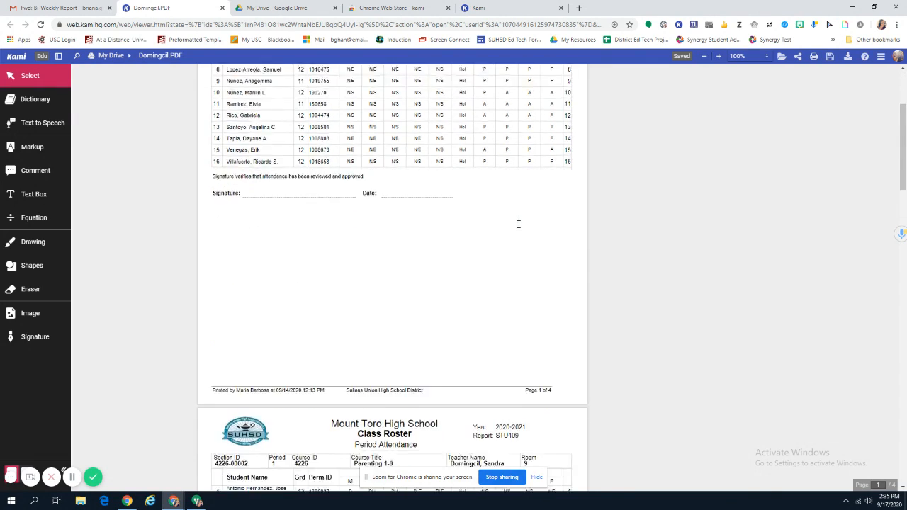
pyautogui.scroll(-5, 514, 228)
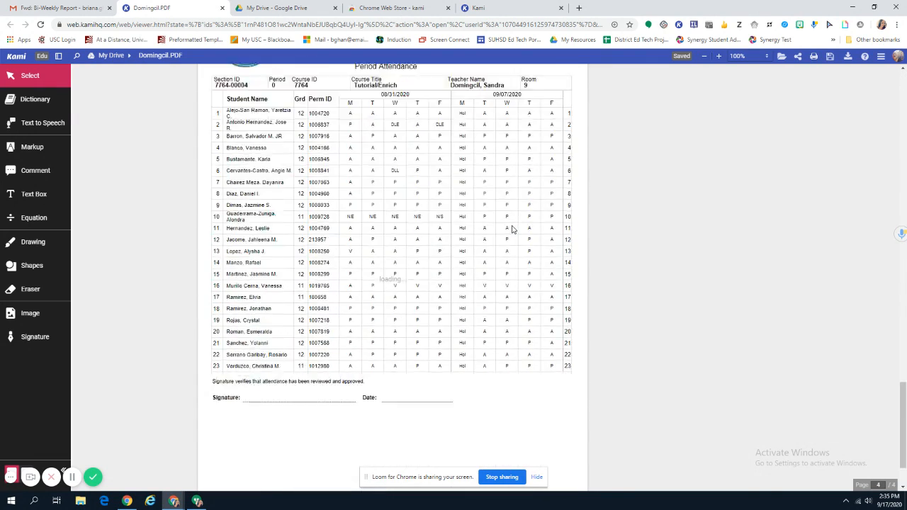
pyautogui.scroll(12, 511, 229)
pyautogui.scroll(15, 502, 230)
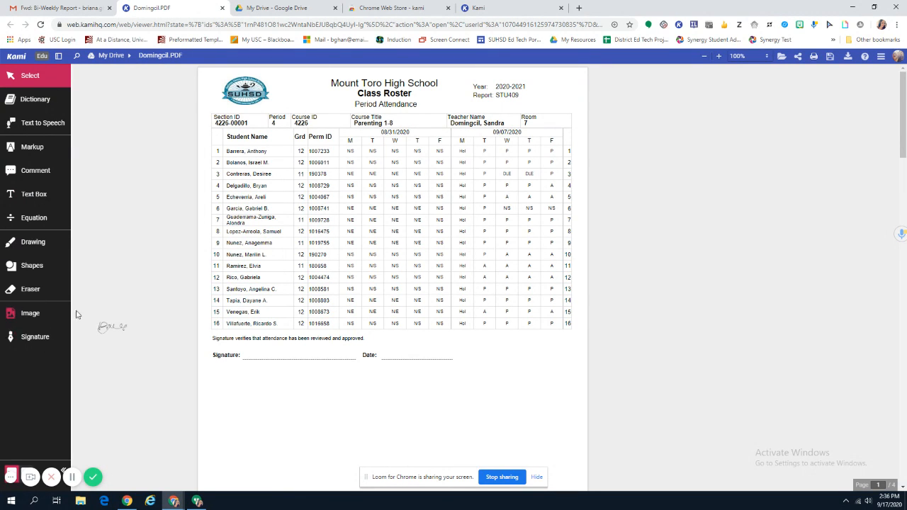
# - Add an orange 14-size text box reading "P" over the row 10 Wednesday mark in the 09/07/2020 week on page 1
pyautogui.click(45, 195)
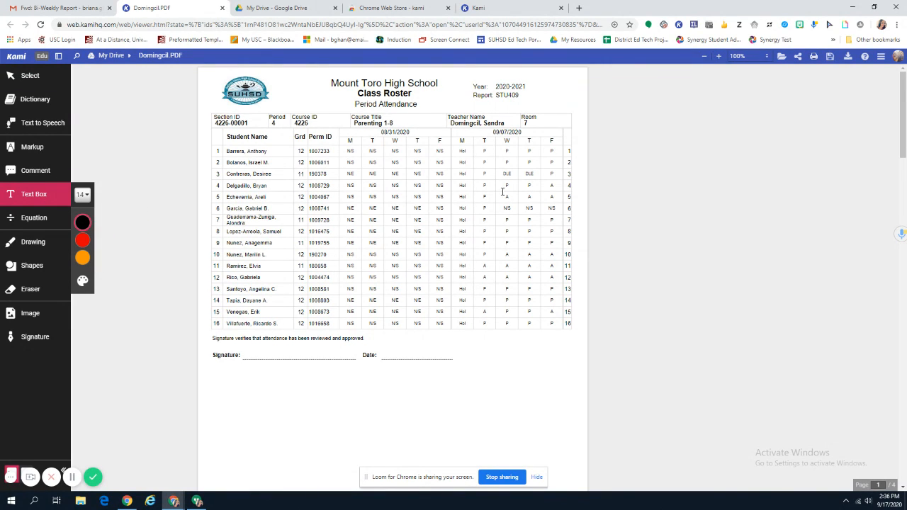
pyautogui.moveTo(82, 278)
pyautogui.moveTo(99, 243)
pyautogui.click(153, 222)
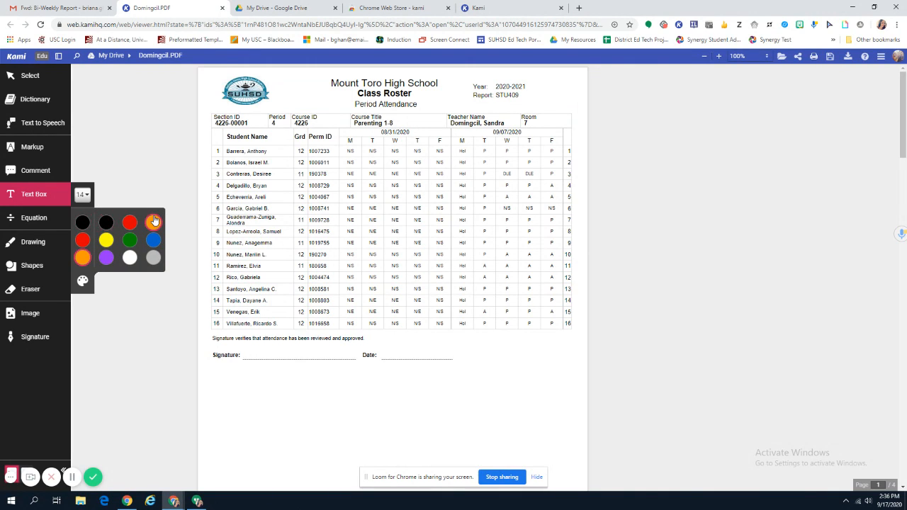
pyautogui.click(507, 250)
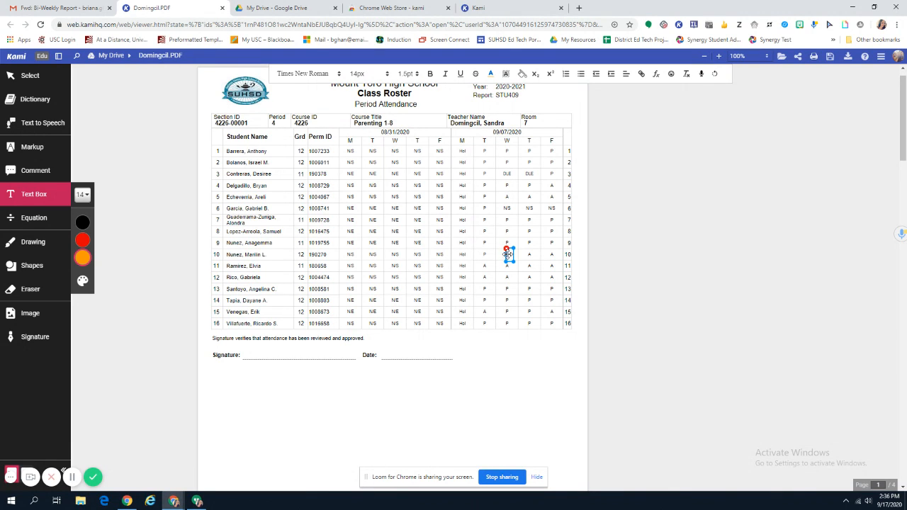
pyautogui.moveTo(506, 254); pyautogui.dragTo(503, 253)
pyautogui.click(625, 231)
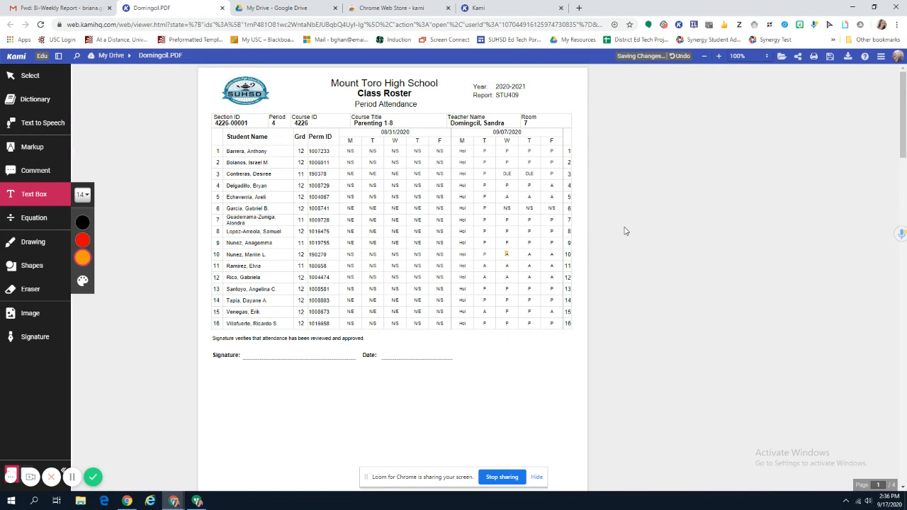
# - Give the "P" text box in row 10 a light blue background fill
pyautogui.click(505, 254)
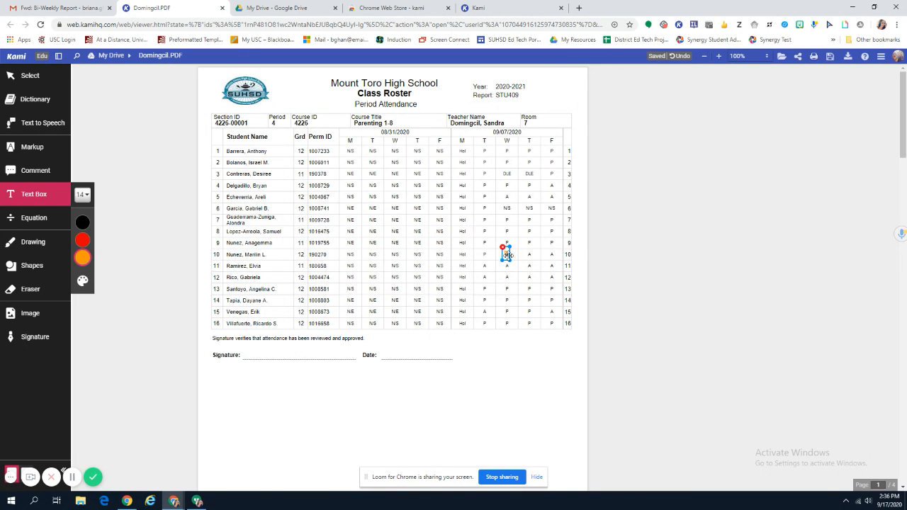
pyautogui.click(505, 253)
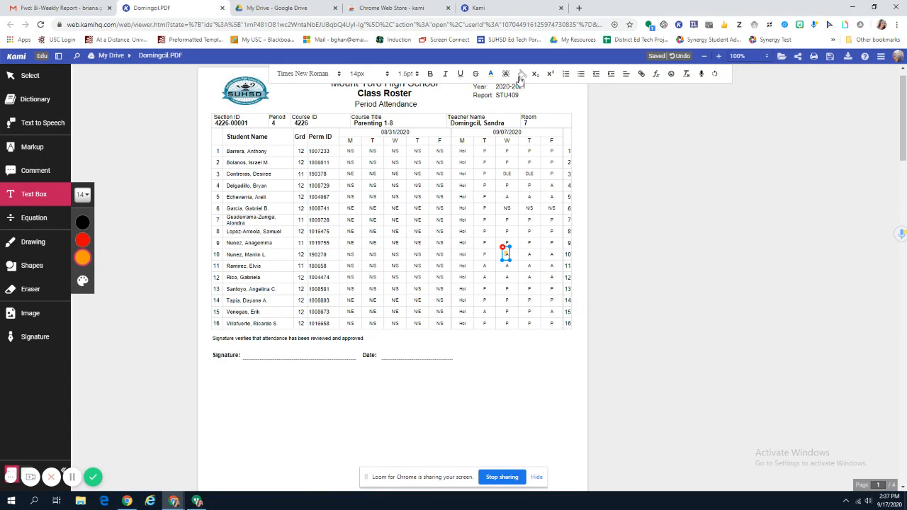
pyautogui.click(522, 75)
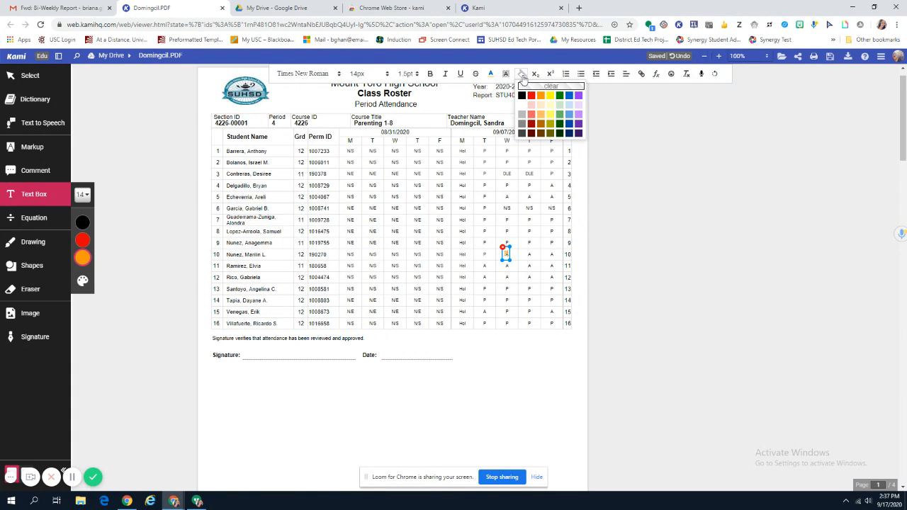
pyautogui.click(569, 106)
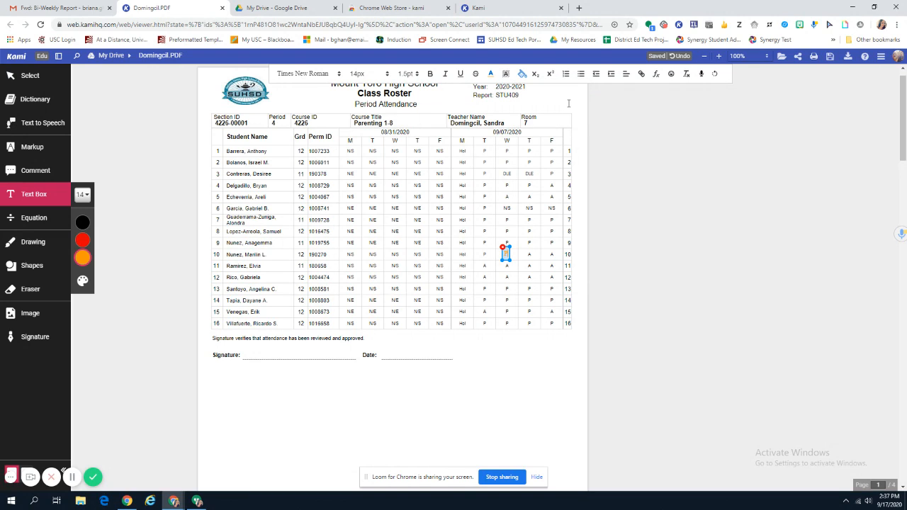
pyautogui.click(644, 251)
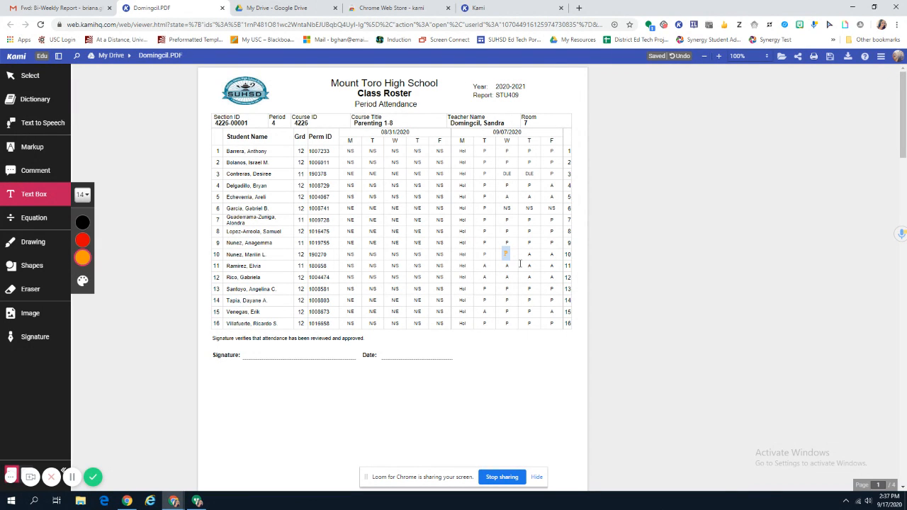
pyautogui.click(505, 255)
pyautogui.click(645, 244)
# - Place a magenta comment on the row 12 Wednesday mark in the 09/07/2020 week reading "Change from A to P"
pyautogui.click(37, 176)
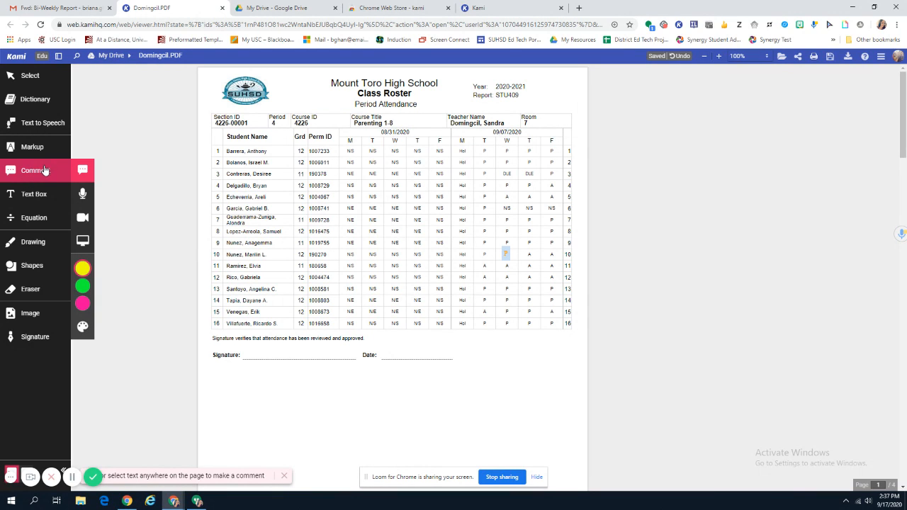
pyautogui.click(82, 268)
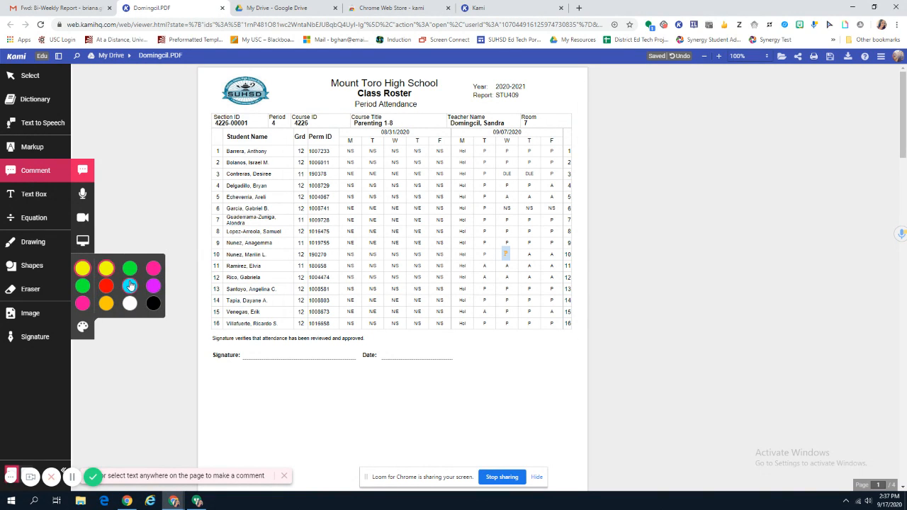
pyautogui.click(153, 286)
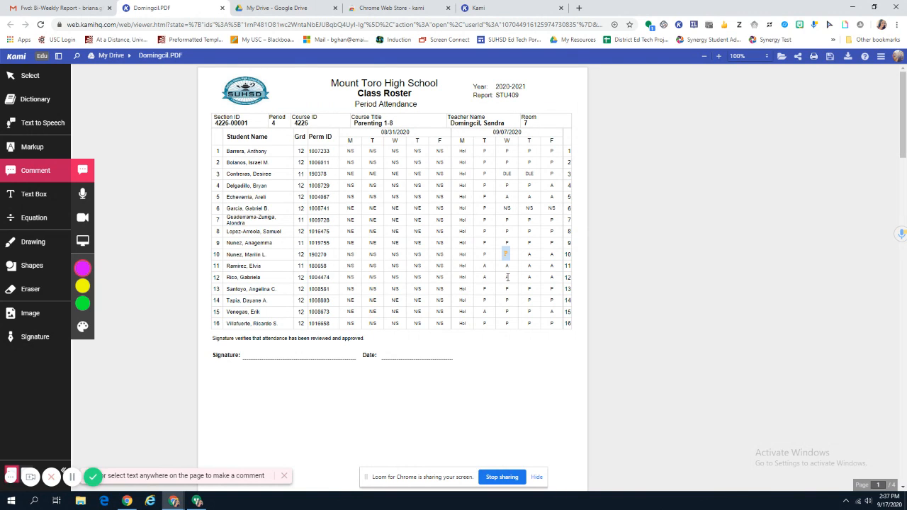
pyautogui.click(507, 277)
pyautogui.scroll(-2, 507, 277)
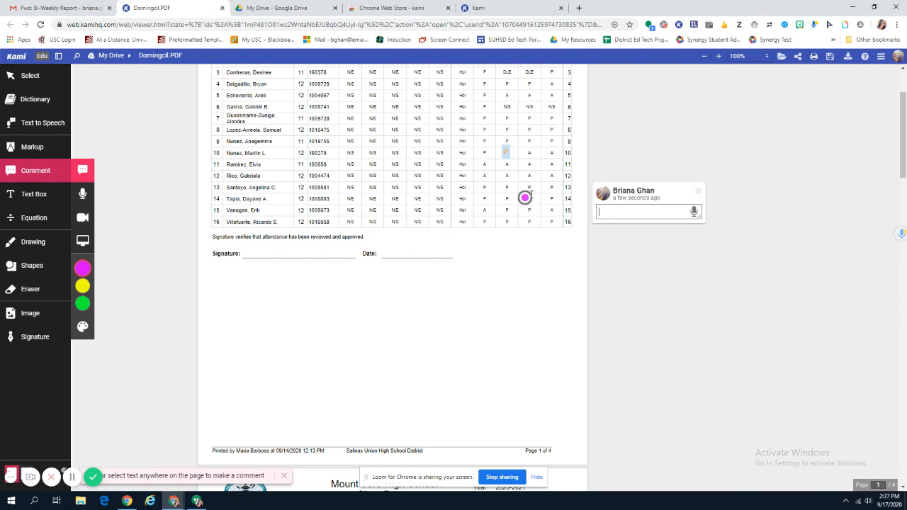
pyautogui.moveTo(513, 175); pyautogui.dragTo(510, 176)
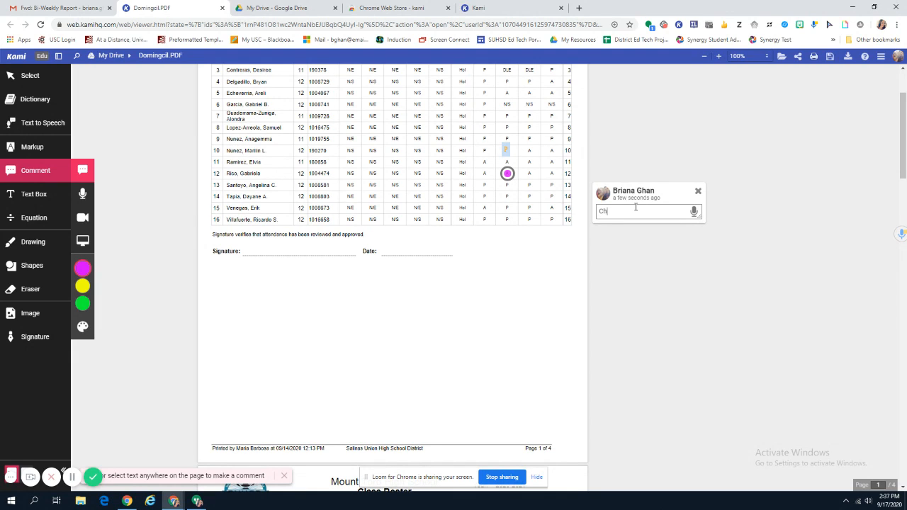
pyautogui.write('ange from A to P')
pyautogui.click(715, 144)
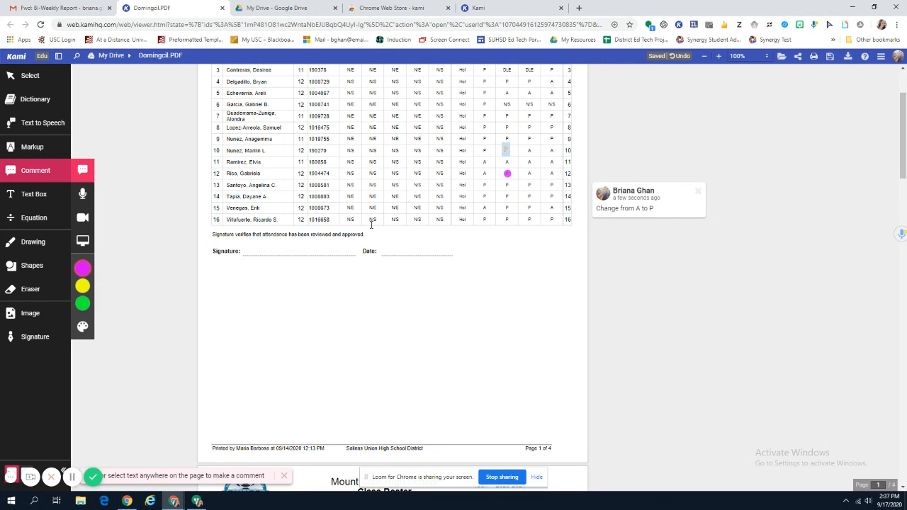
# - Review the row 10 text box and the row 12 comment, and look over the following roster pages
pyautogui.scroll(1, 418, 196)
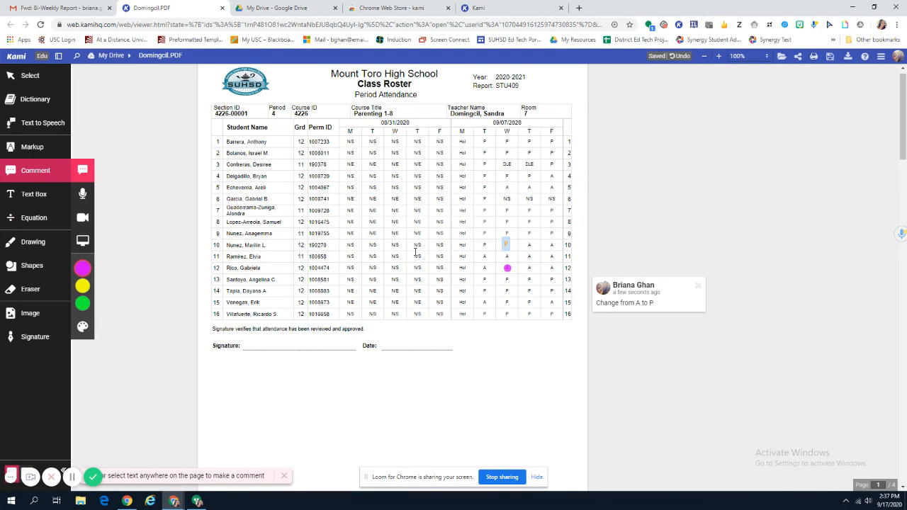
pyautogui.click(506, 244)
pyautogui.click(669, 301)
pyautogui.click(550, 375)
pyautogui.scroll(-10, 479, 195)
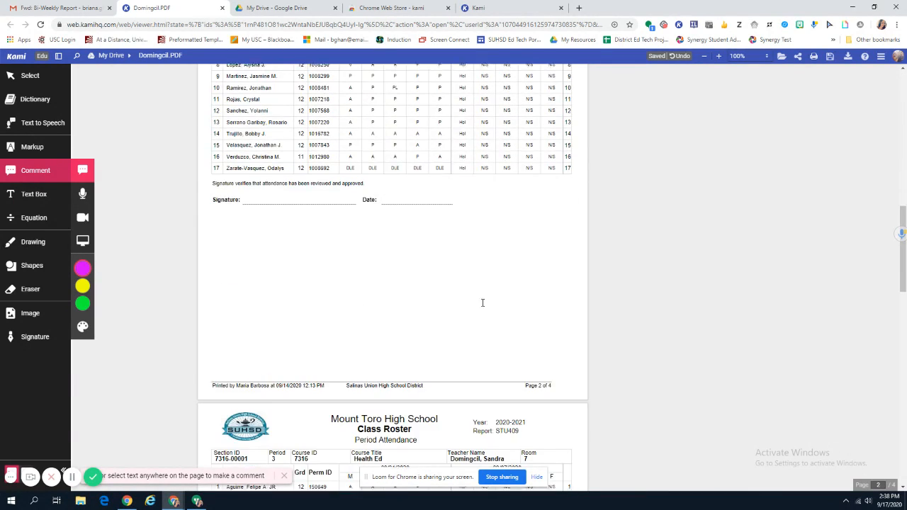
pyautogui.scroll(10, 460, 376)
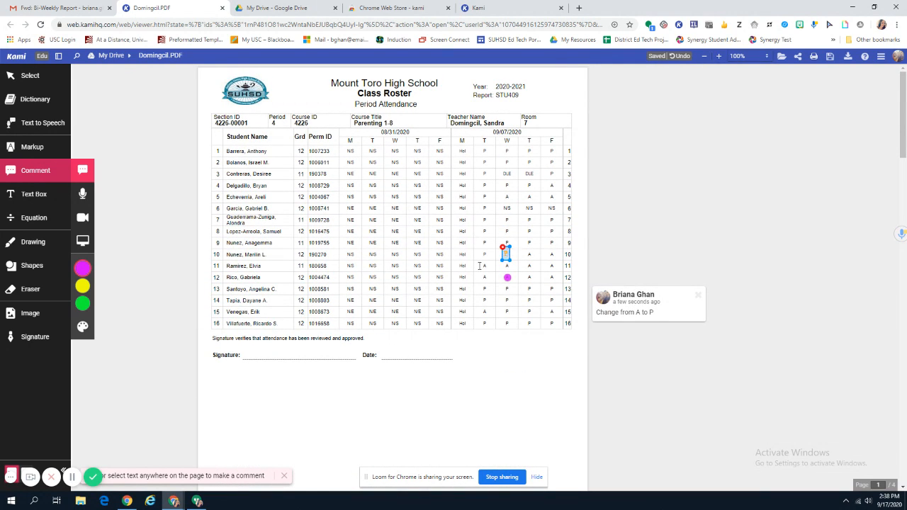
# - Open the signature options and check the image upload choice, leaving it without picking a file
pyautogui.click(21, 339)
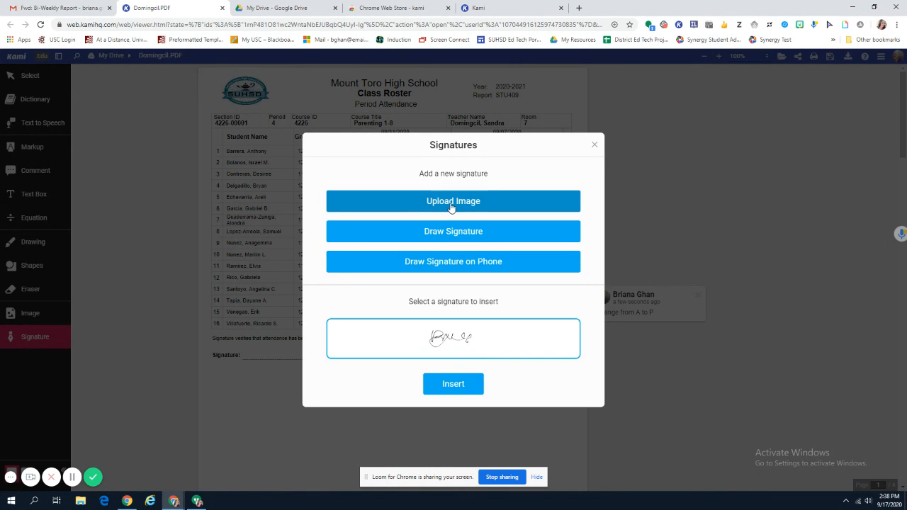
pyautogui.click(452, 203)
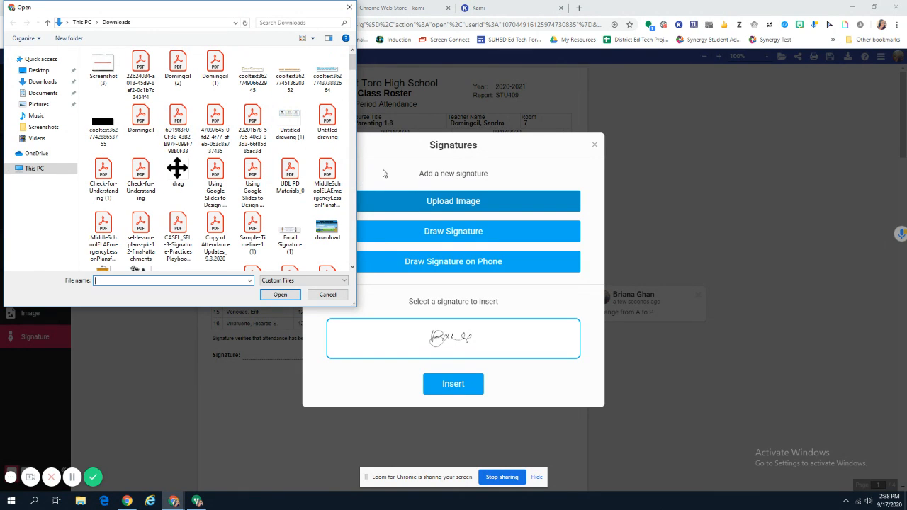
pyautogui.click(323, 297)
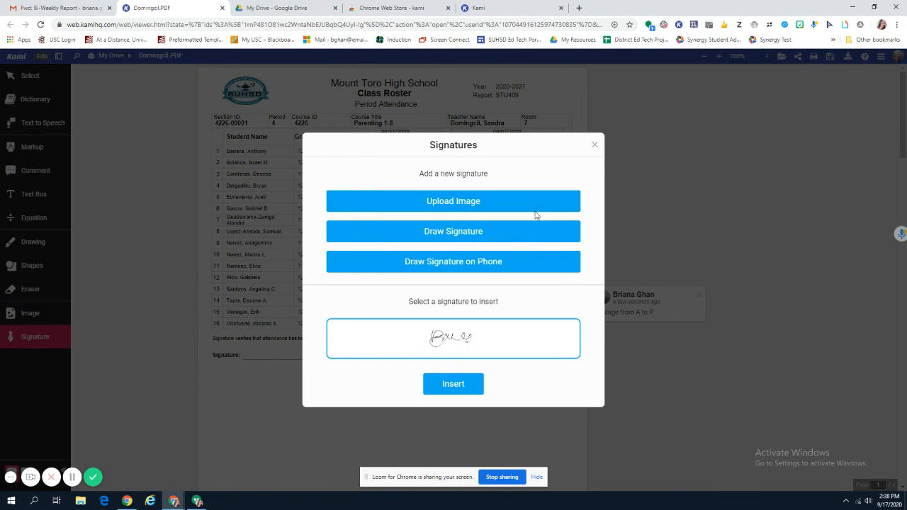
# - Try out a hand-drawn signature: clear and redraw it once, upload it, and delete it from the saved signatures
pyautogui.click(457, 236)
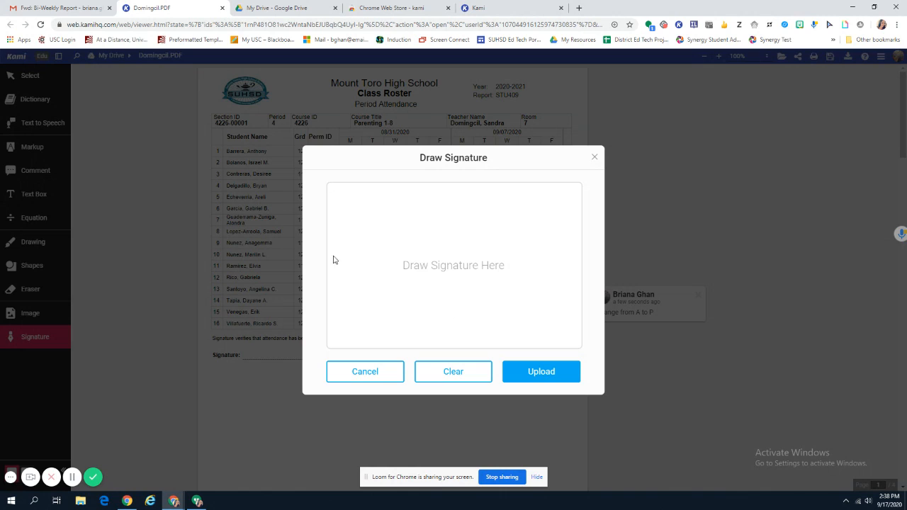
pyautogui.moveTo(342, 247)
pyautogui.mouseDown()
pyautogui.moveTo(335, 306)
pyautogui.moveTo(332, 273)
pyautogui.moveTo(369, 262)
pyautogui.moveTo(386, 280)
pyautogui.moveTo(499, 256)
pyautogui.mouseUp()
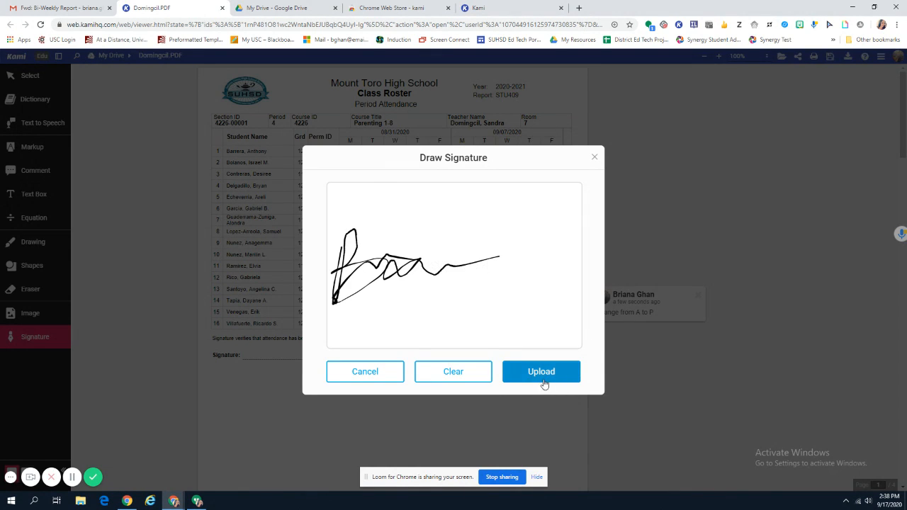
pyautogui.click(438, 383)
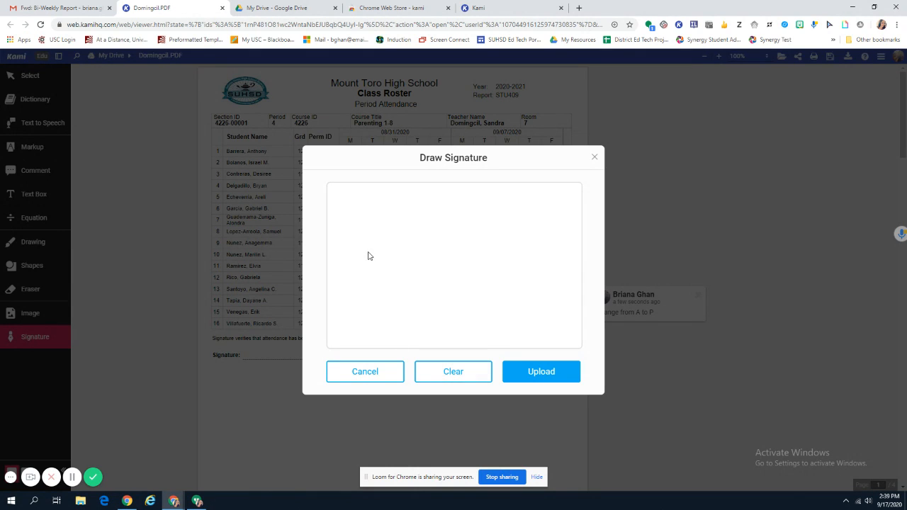
pyautogui.moveTo(367, 253)
pyautogui.mouseDown()
pyautogui.moveTo(366, 292)
pyautogui.moveTo(343, 320)
pyautogui.moveTo(450, 262)
pyautogui.moveTo(473, 273)
pyautogui.mouseUp()
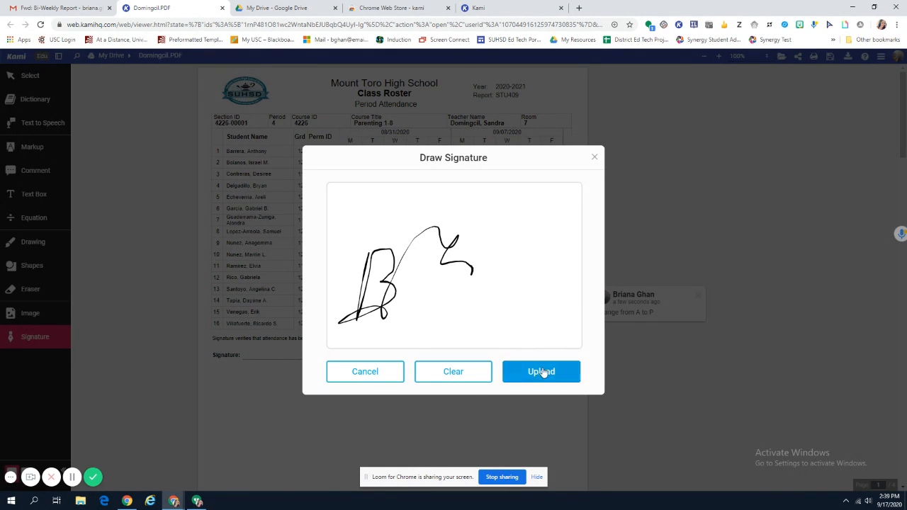
pyautogui.click(543, 370)
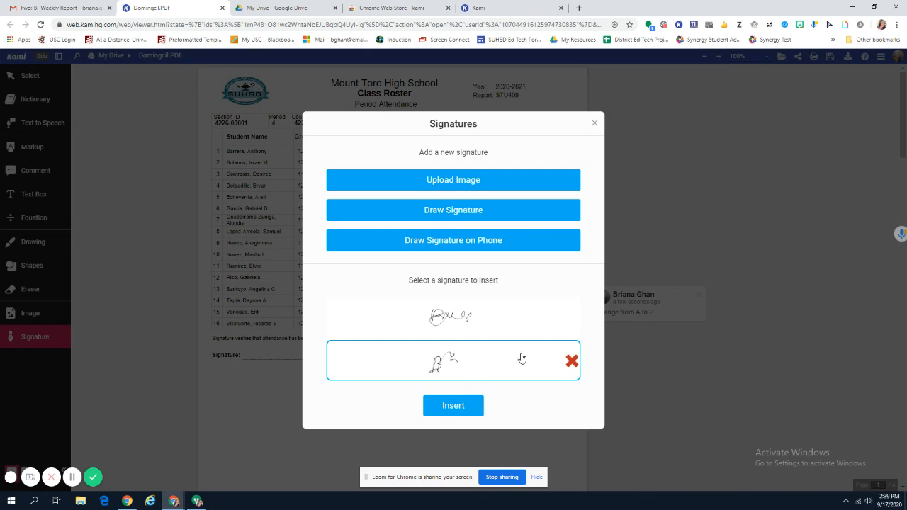
pyautogui.click(572, 360)
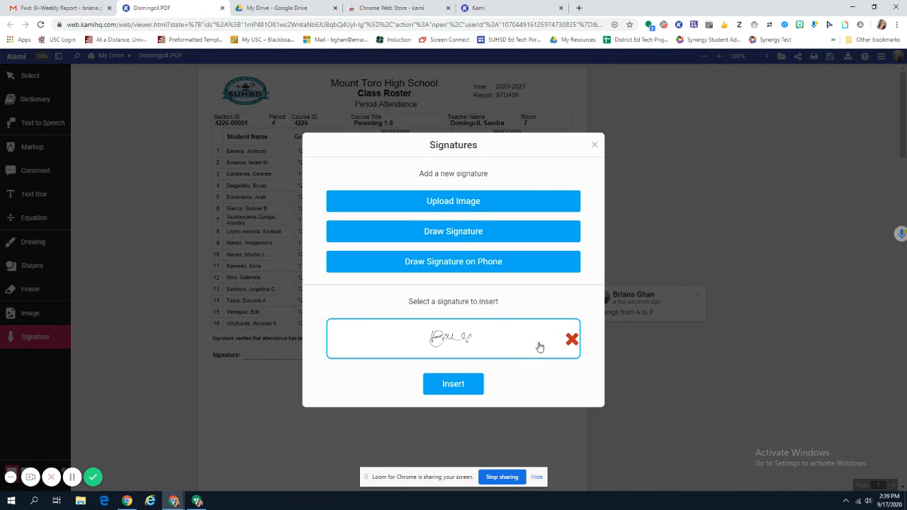
# - Check the option for drawing a signature on a phone, cancel it, and place the saved signature on page 1's Signature line
pyautogui.click(447, 262)
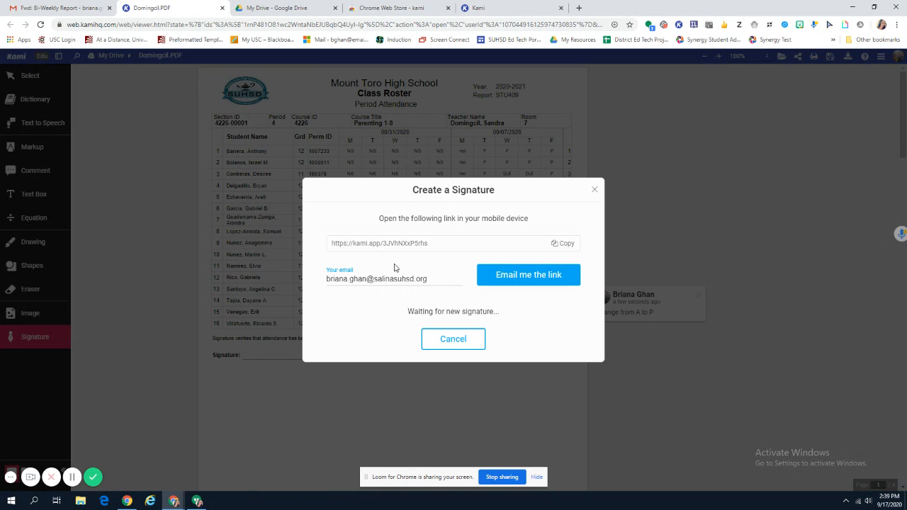
pyautogui.click(465, 342)
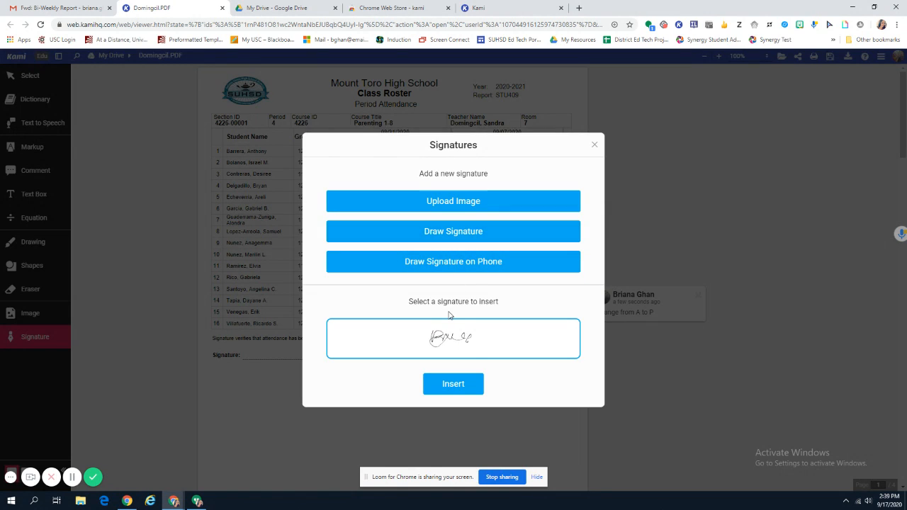
pyautogui.click(438, 385)
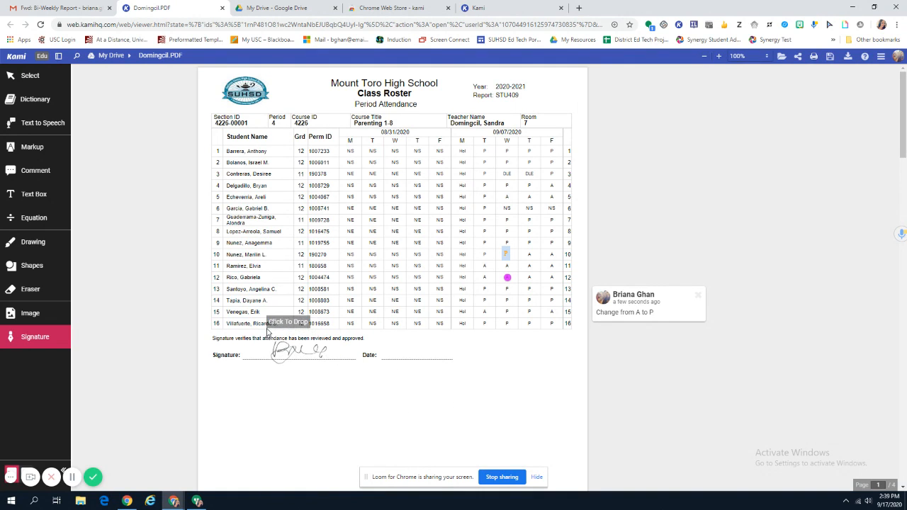
pyautogui.click(261, 330)
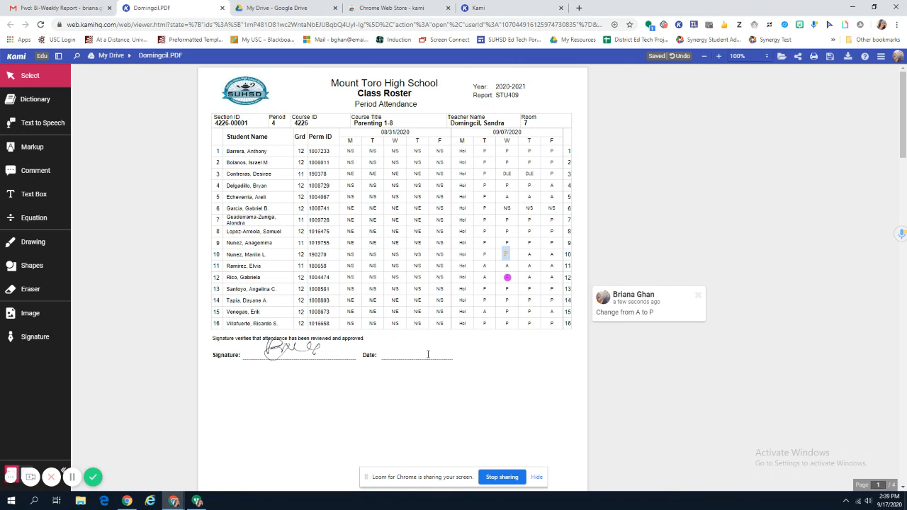
# - Add a 14-size text box reading "9/17/2020" on the Date line of page 1
pyautogui.click(35, 203)
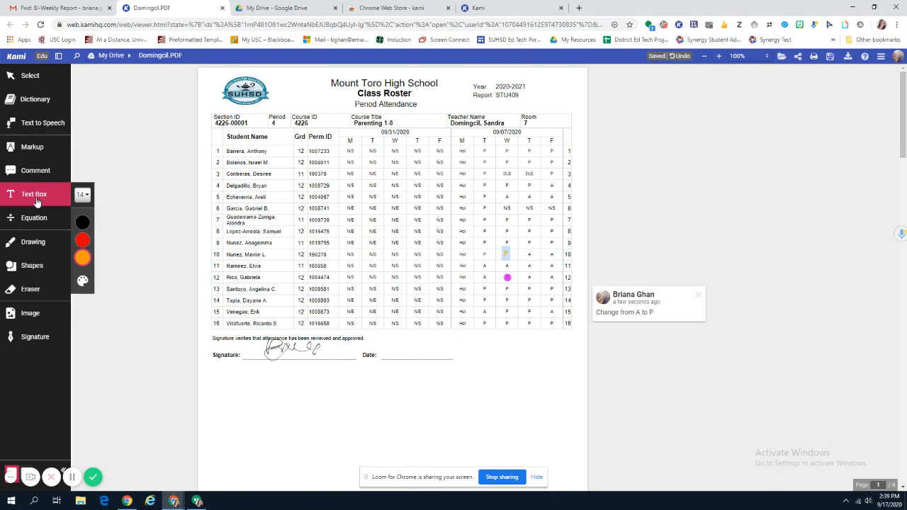
pyautogui.click(392, 353)
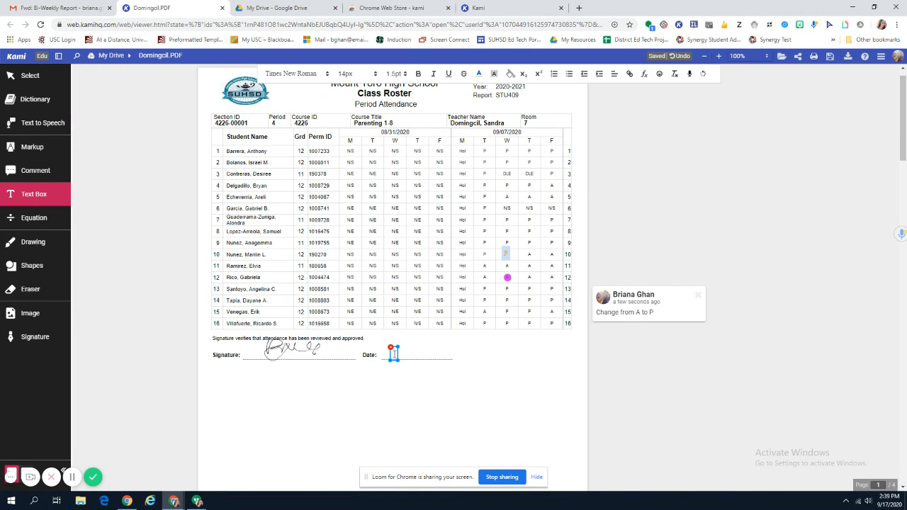
pyautogui.write('9/17/2020')
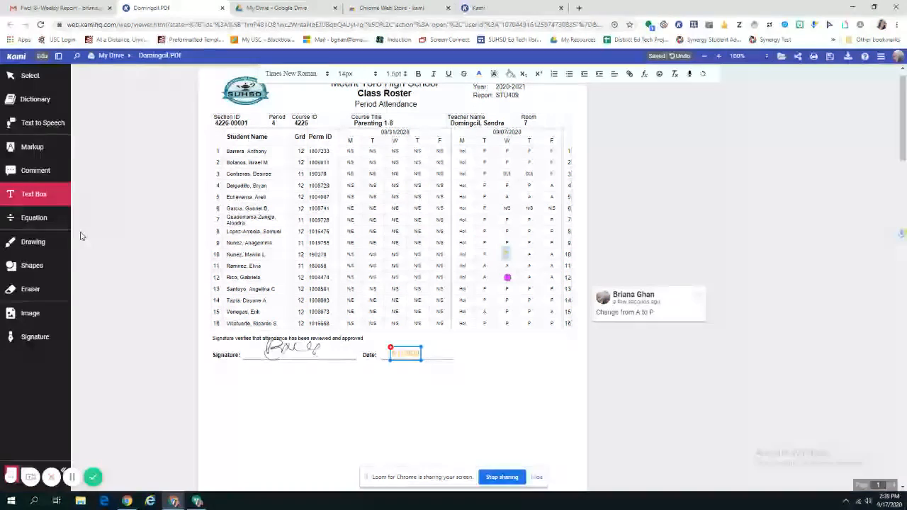
# - Change the text colour of the page 1 date to black
pyautogui.click(39, 197)
pyautogui.click(82, 222)
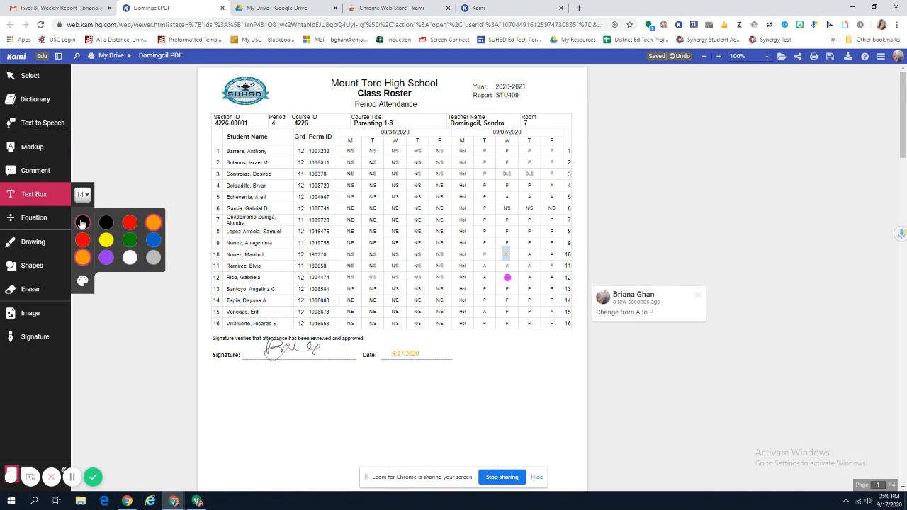
pyautogui.click(82, 222)
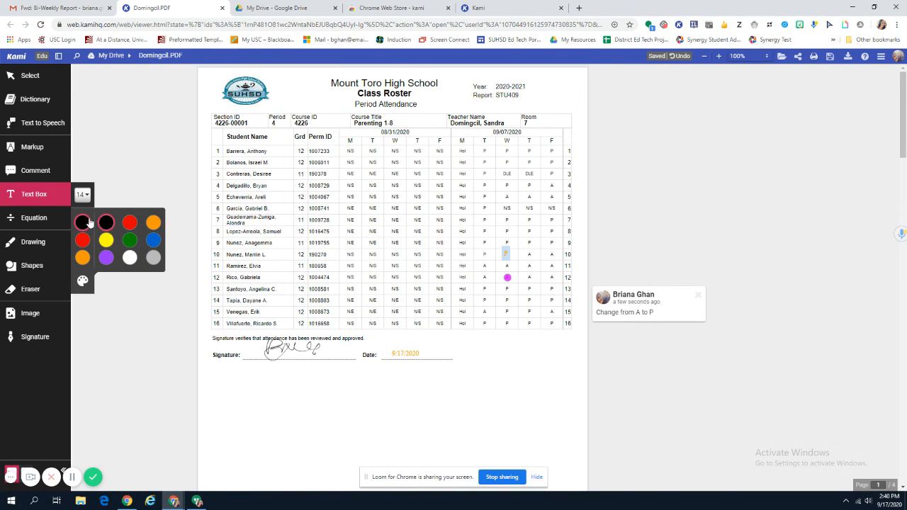
pyautogui.click(410, 352)
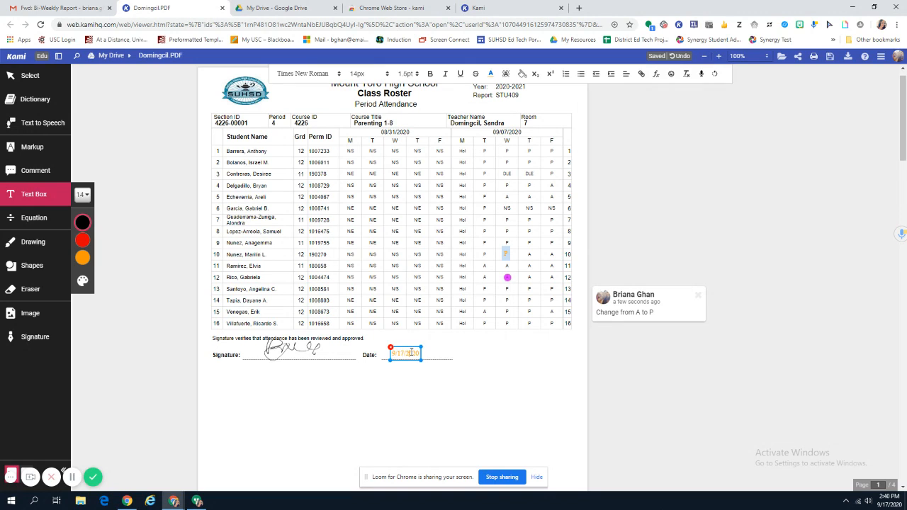
pyautogui.click(106, 222)
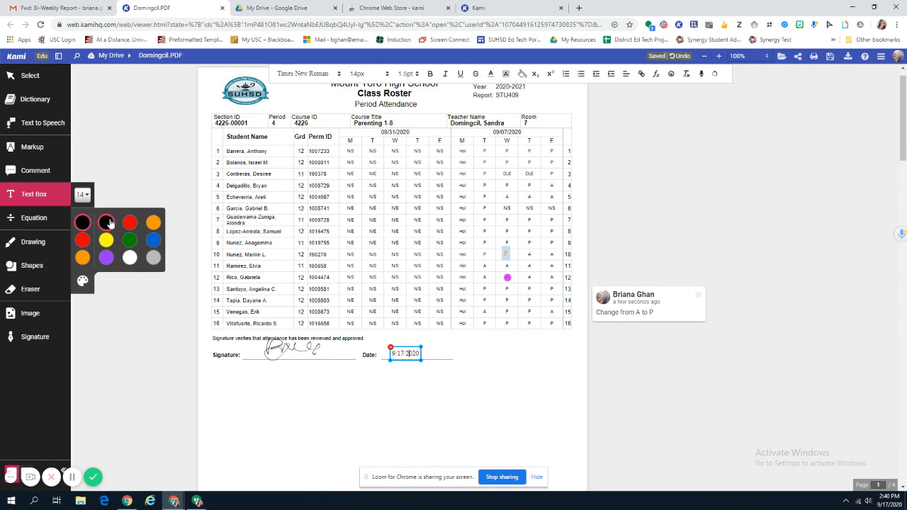
pyautogui.click(458, 369)
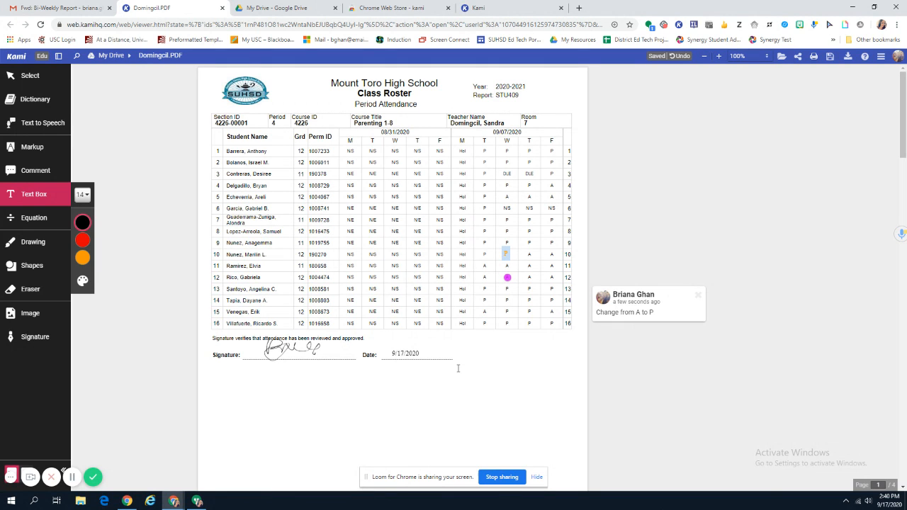
# - Insert the saved signature on the Signature line of page 2
pyautogui.scroll(-8, 447, 363)
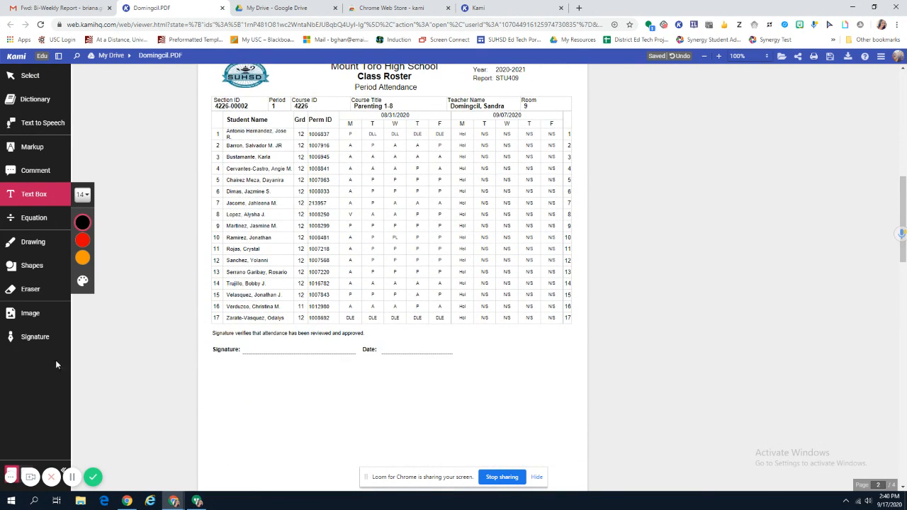
pyautogui.click(35, 336)
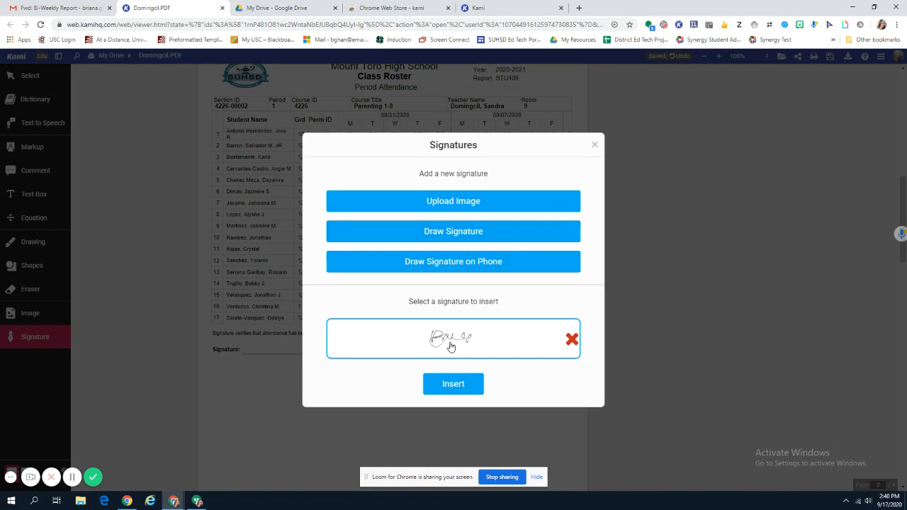
pyautogui.click(447, 383)
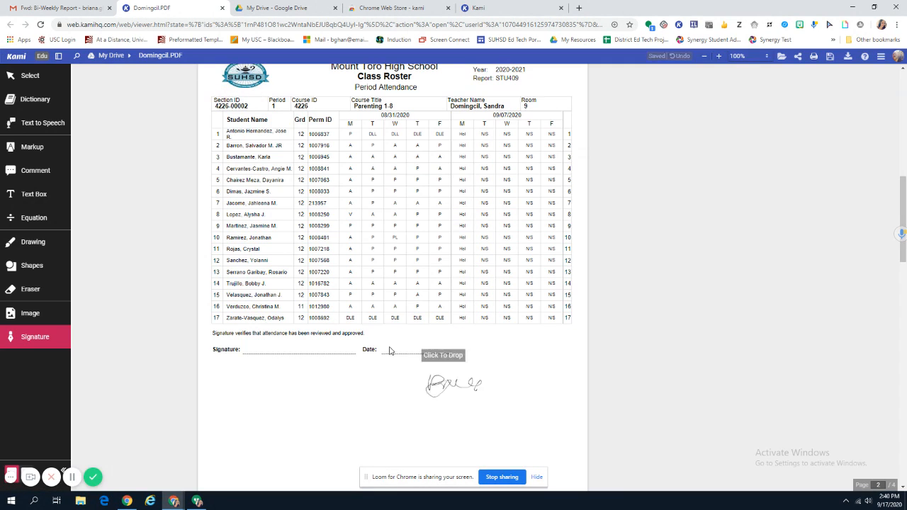
pyautogui.click(292, 346)
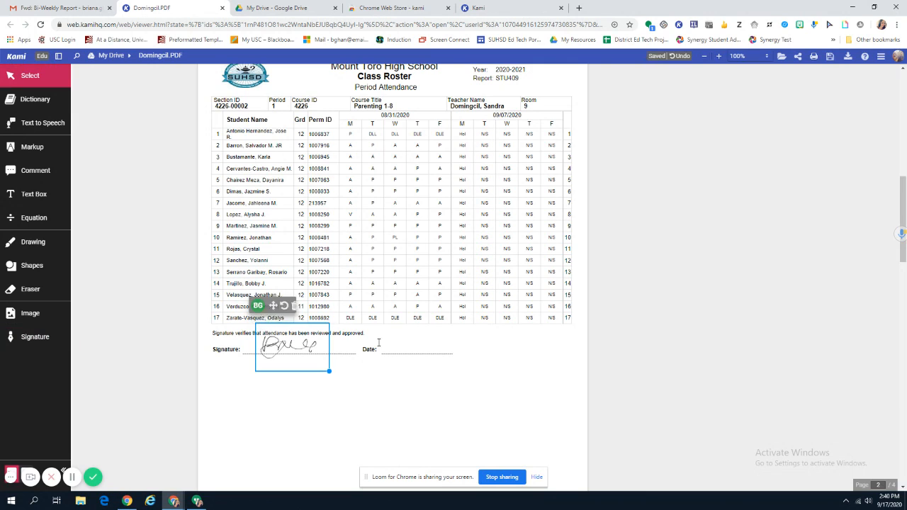
# - Add a black text box reading "9/17/2020" on the Date line of page 2
pyautogui.doubleClick(396, 350)
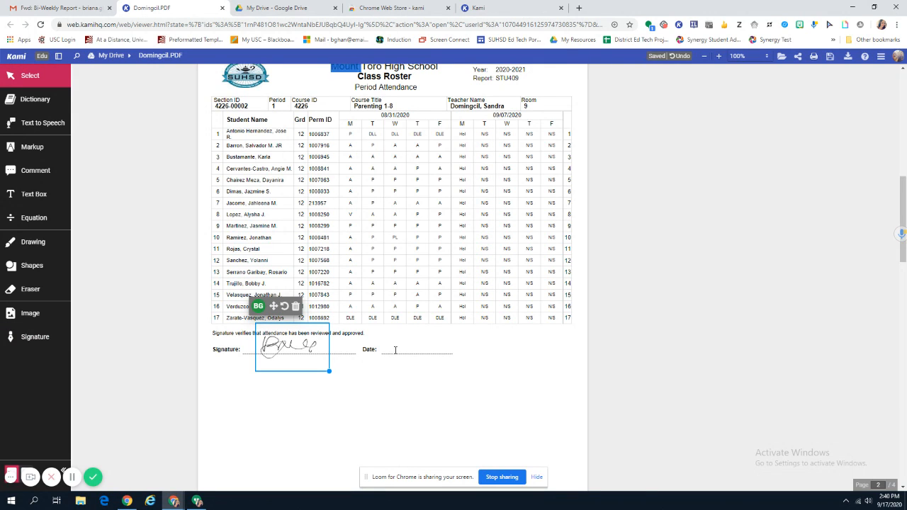
pyautogui.click(42, 194)
pyautogui.click(394, 348)
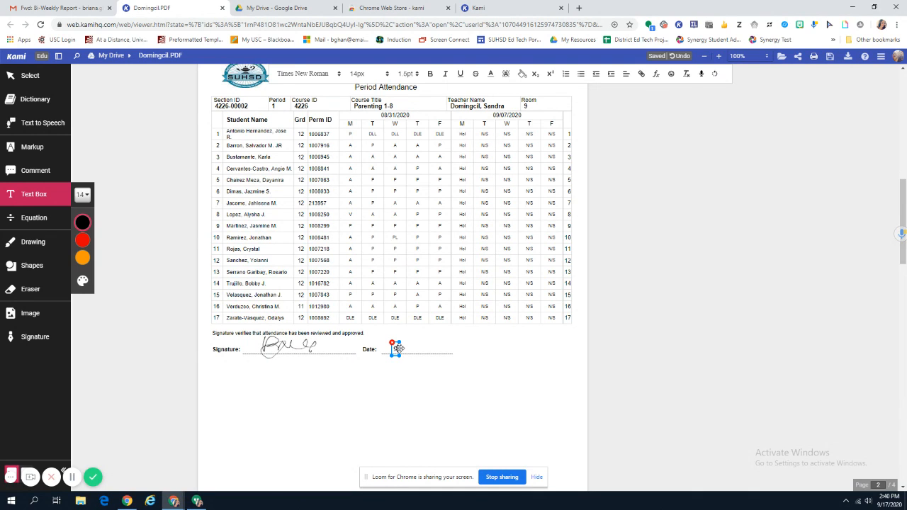
pyautogui.write('9/17/2020')
# - Insert the saved signature on the Signature line of page 3
pyautogui.scroll(-8, 417, 415)
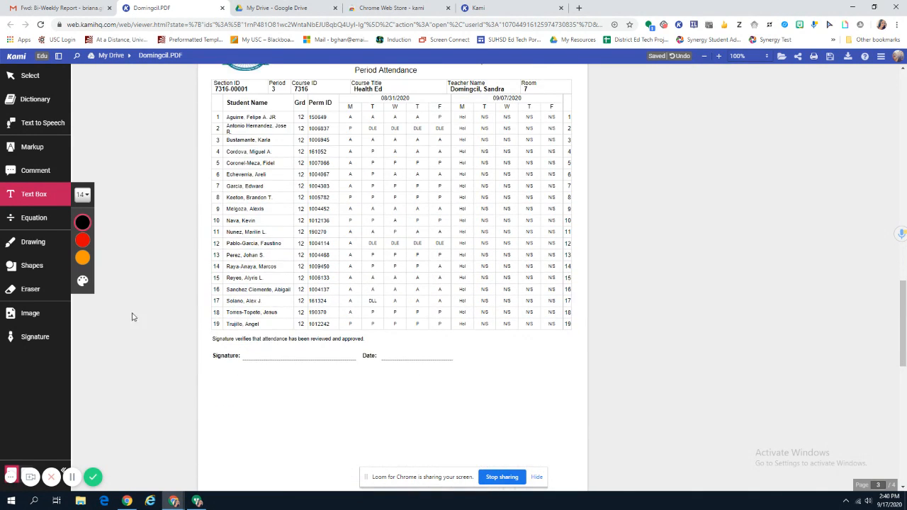
pyautogui.click(28, 337)
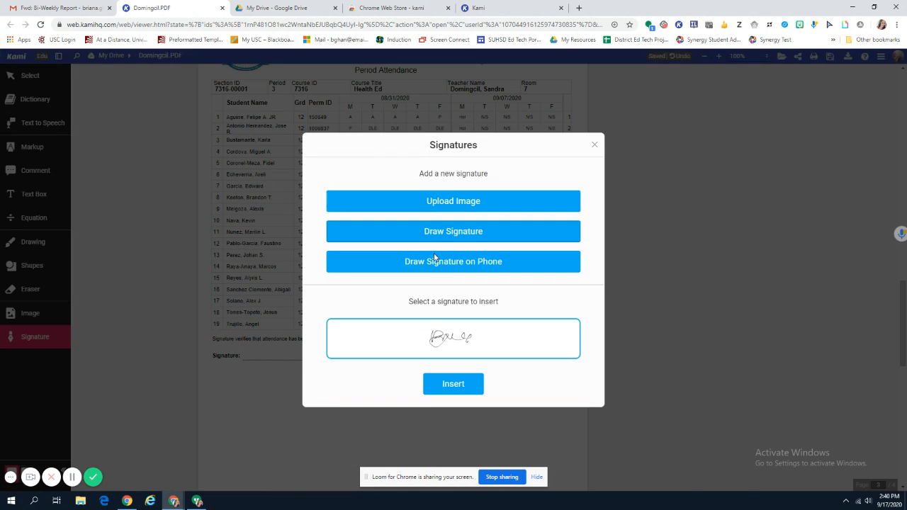
pyautogui.click(451, 381)
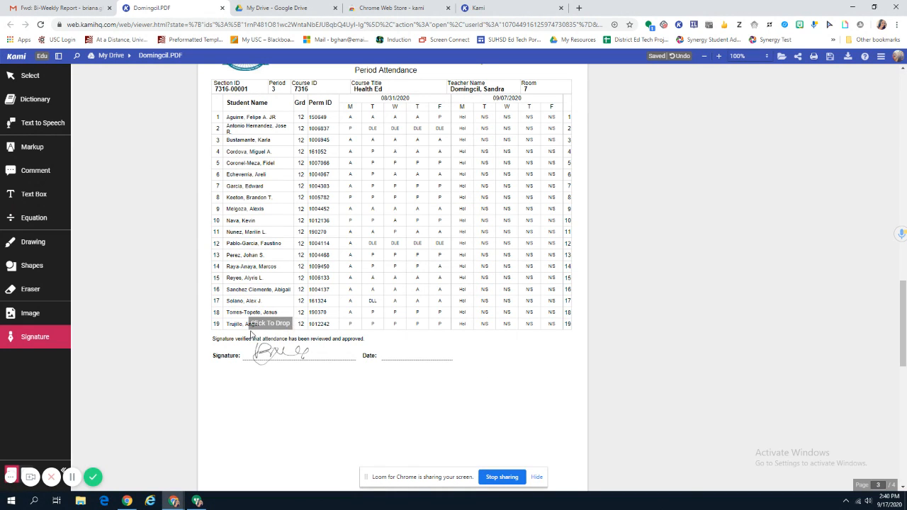
pyautogui.click(253, 330)
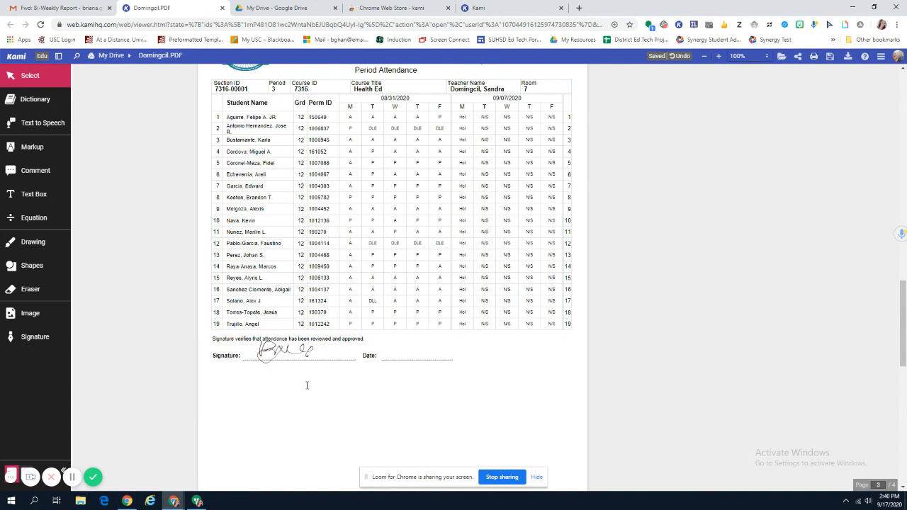
# - Insert the saved signature on the Signature line of page 4
pyautogui.scroll(-8, 312, 383)
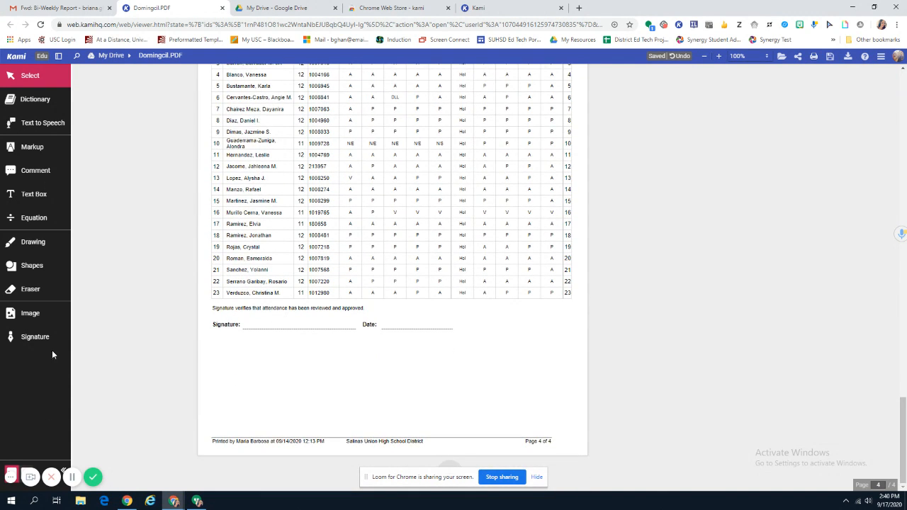
pyautogui.click(48, 339)
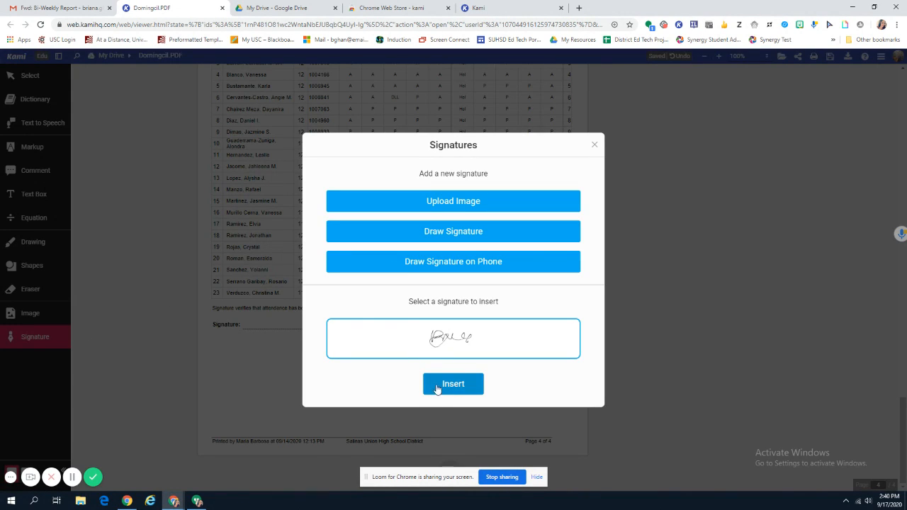
pyautogui.click(438, 387)
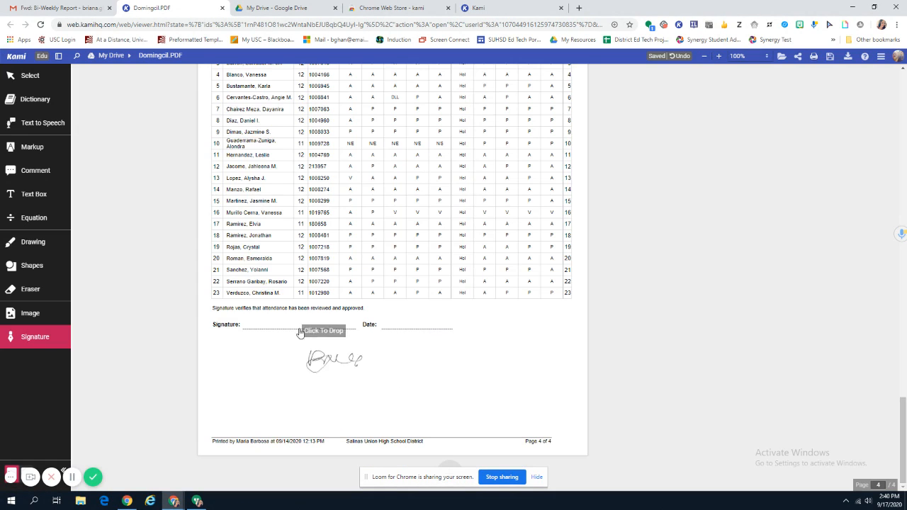
pyautogui.click(250, 298)
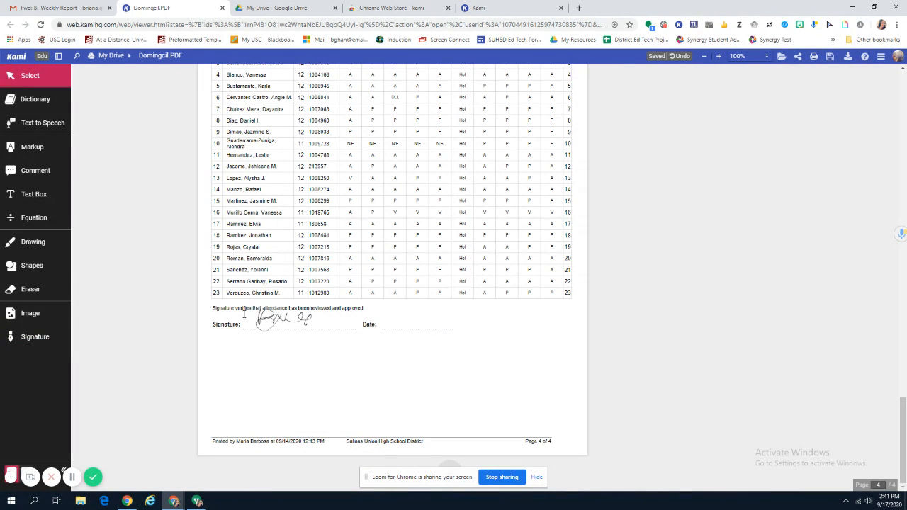
# - Add a black text box reading "for pages 1-41" on page 4 and place it beside the signature on the Signature line
pyautogui.click(40, 194)
pyautogui.doubleClick(330, 321)
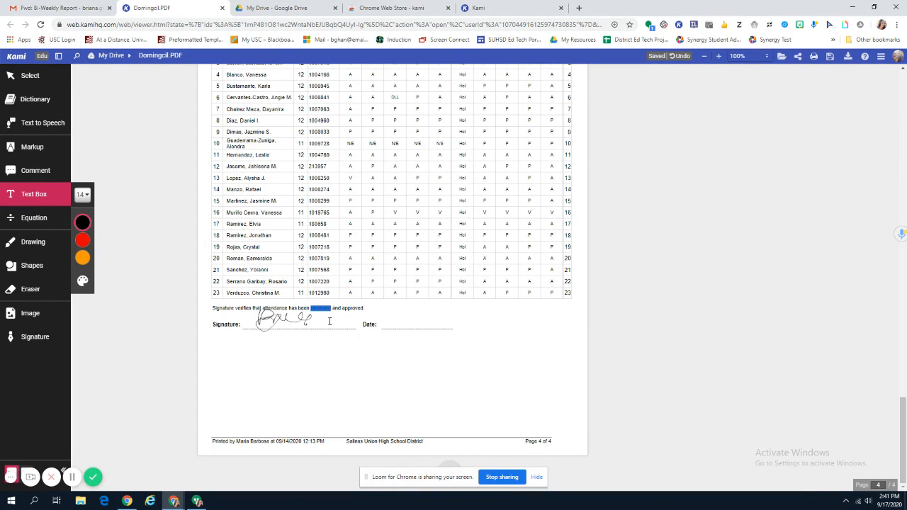
pyautogui.click(329, 321)
pyautogui.write('for pages 1-')
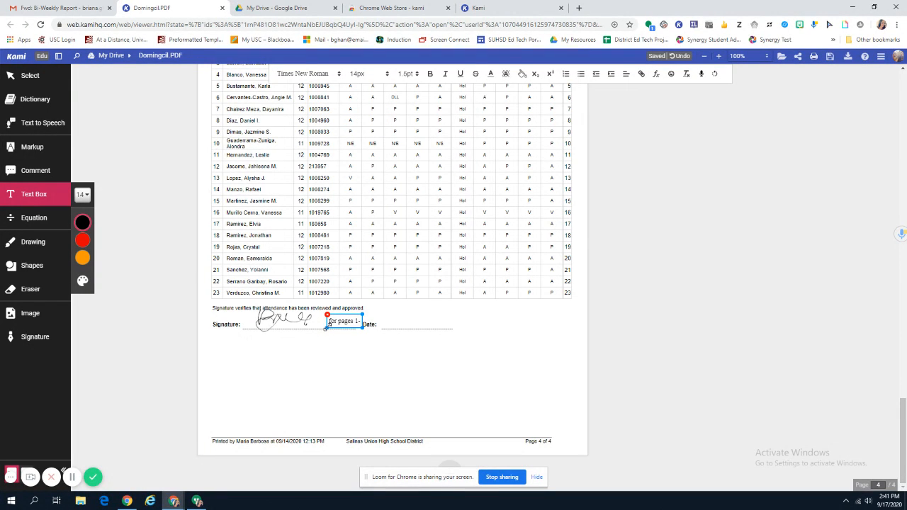
pyautogui.write('41')
pyautogui.click(319, 366)
pyautogui.click(334, 321)
pyautogui.moveTo(334, 321); pyautogui.dragTo(330, 318)
pyautogui.click(301, 398)
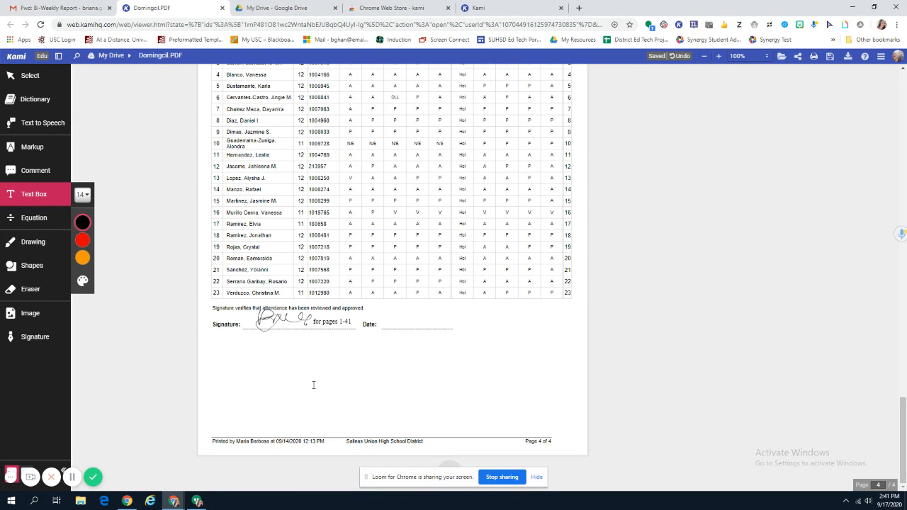
# - Export all pages of the PDF with all annotations to Google Drive, and open Google Drive
pyautogui.scroll(20, 349, 349)
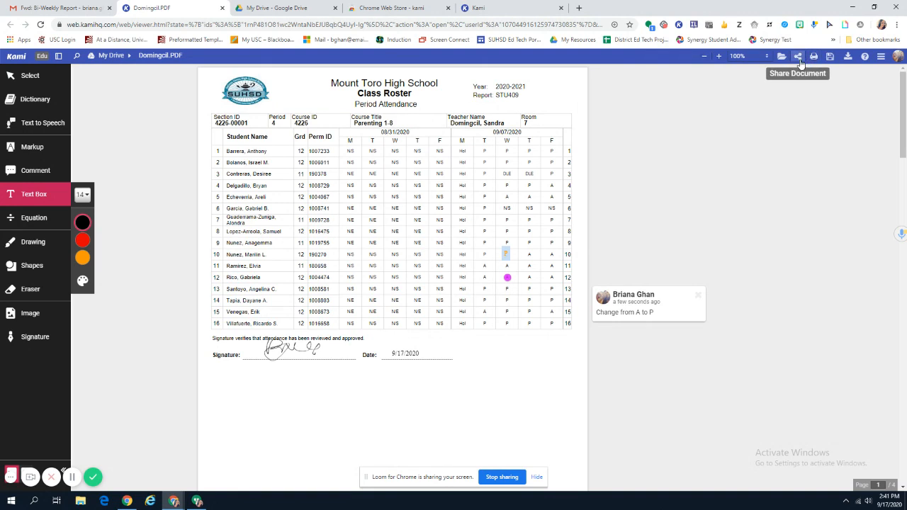
pyautogui.click(846, 56)
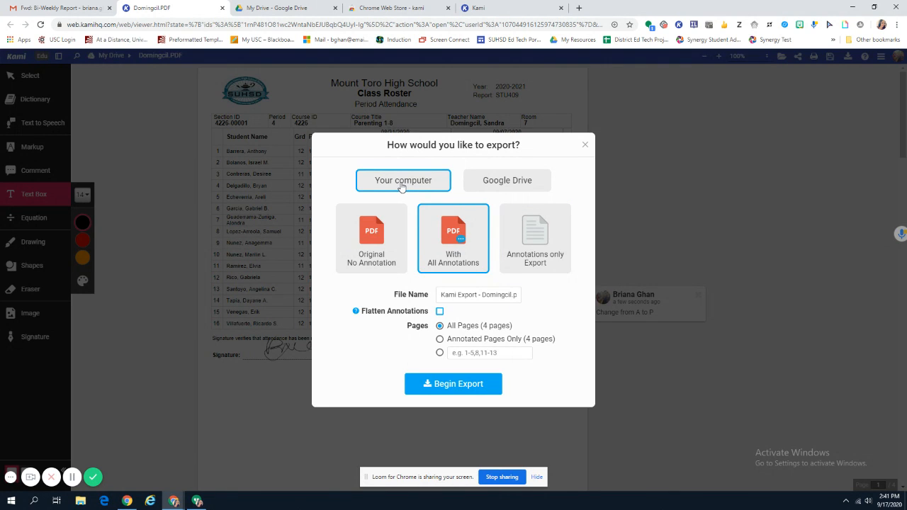
pyautogui.click(478, 181)
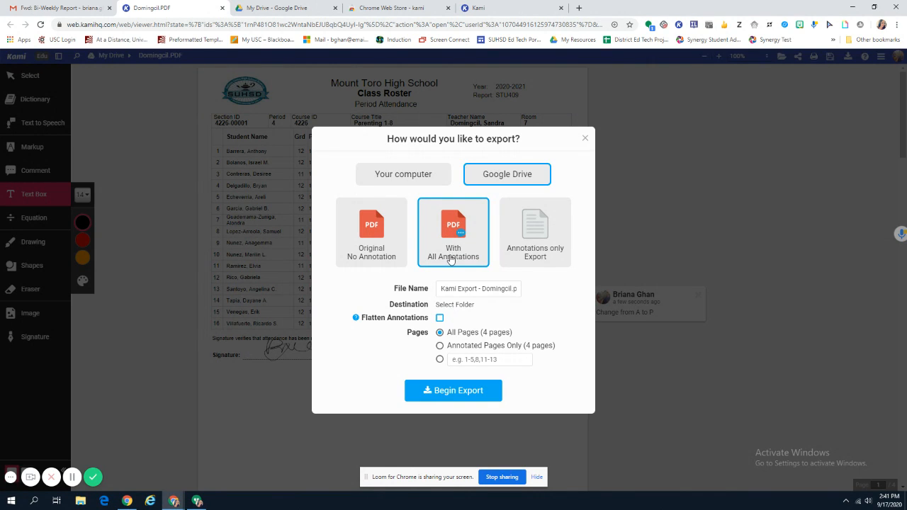
pyautogui.click(350, 257)
pyautogui.click(438, 390)
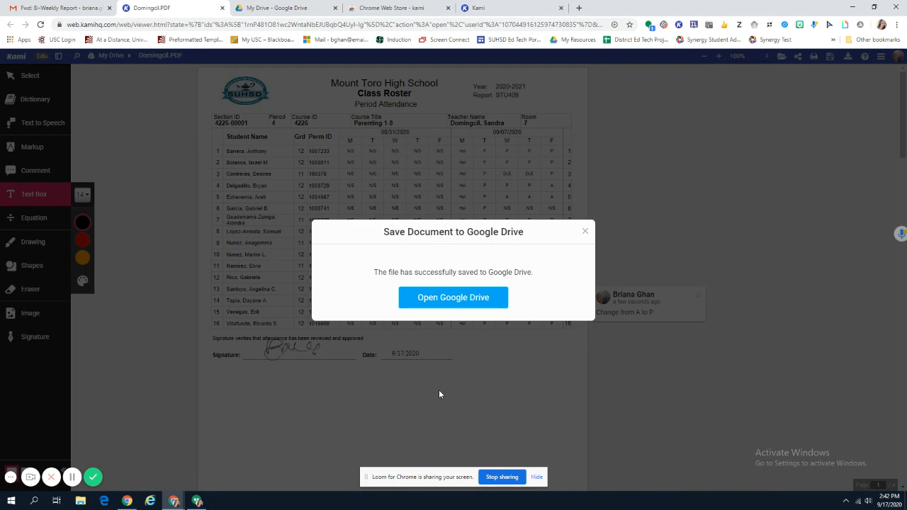
pyautogui.click(438, 299)
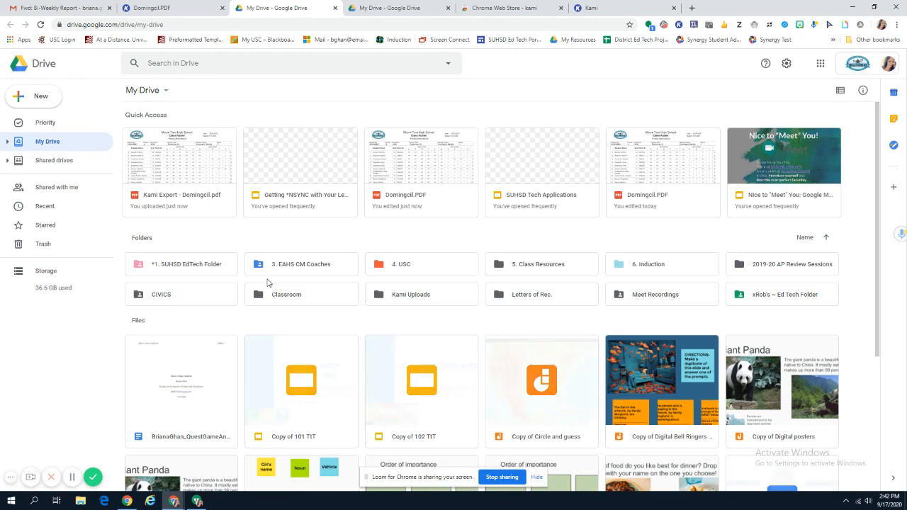
# - Create a My Drive folder named "Attendance" and move the exported Kami PDF into it
pyautogui.scroll(-3, 284, 304)
pyautogui.scroll(1, 482, 259)
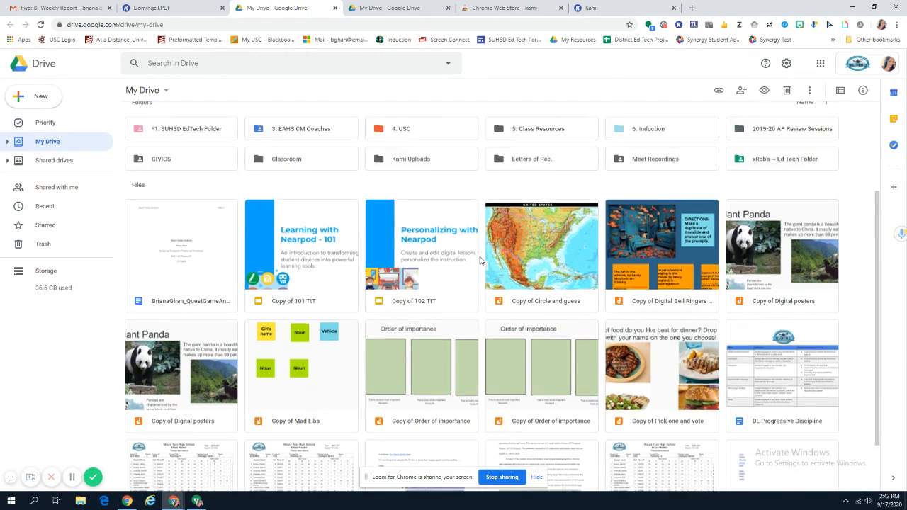
pyautogui.scroll(3, 479, 261)
pyautogui.scroll(-5, 468, 234)
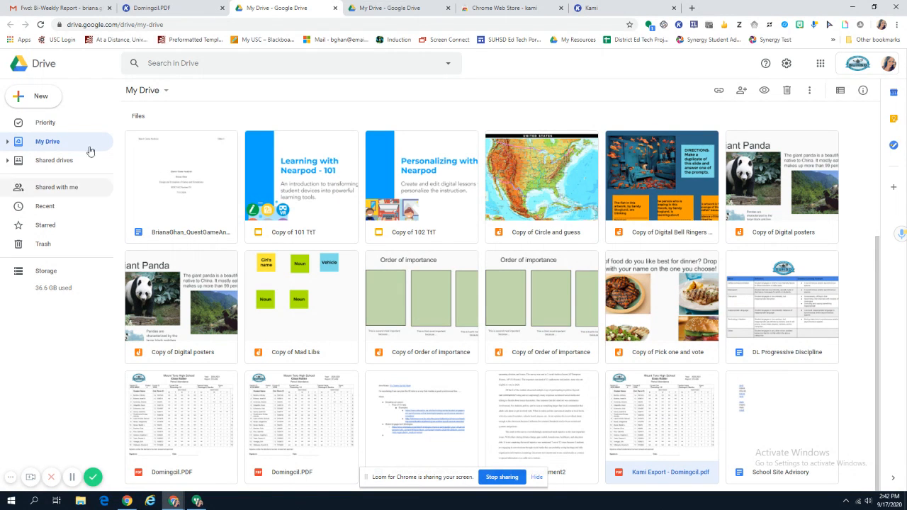
pyautogui.click(28, 95)
pyautogui.click(50, 99)
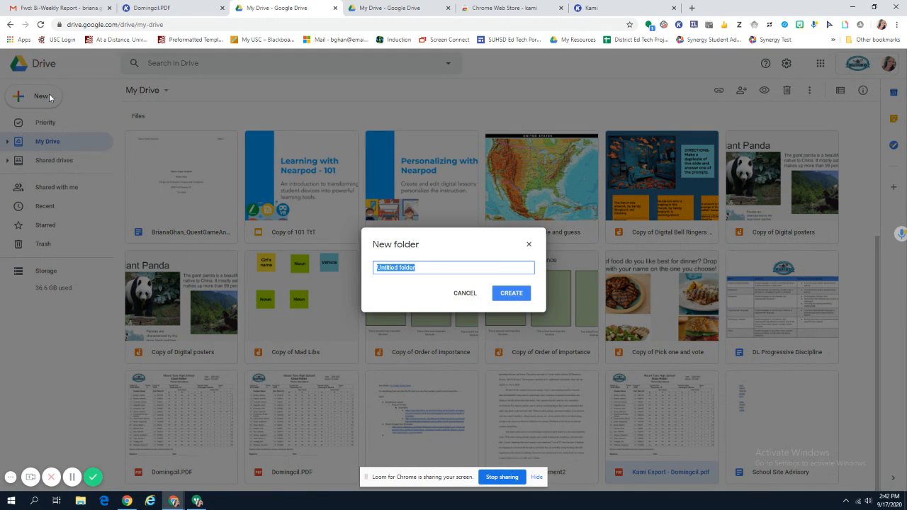
pyautogui.write('Attendance')
pyautogui.click(511, 293)
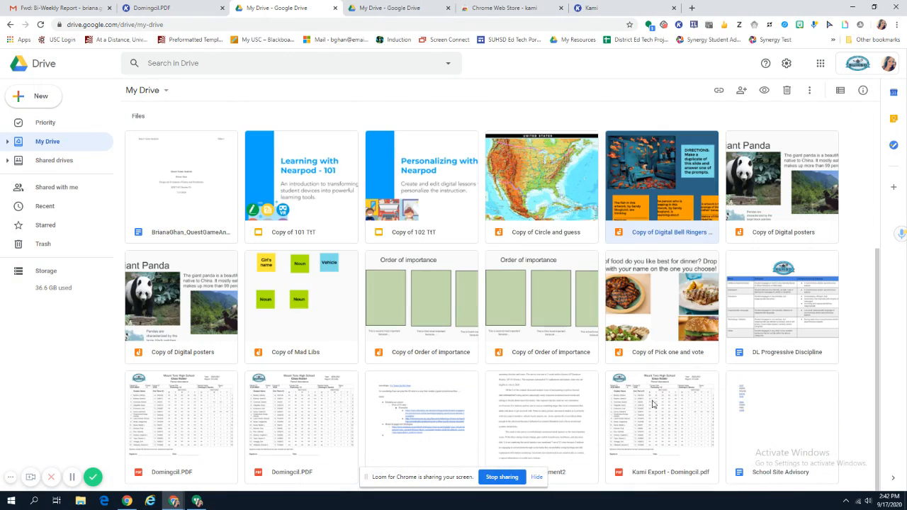
pyautogui.moveTo(653, 404); pyautogui.dragTo(159, 293)
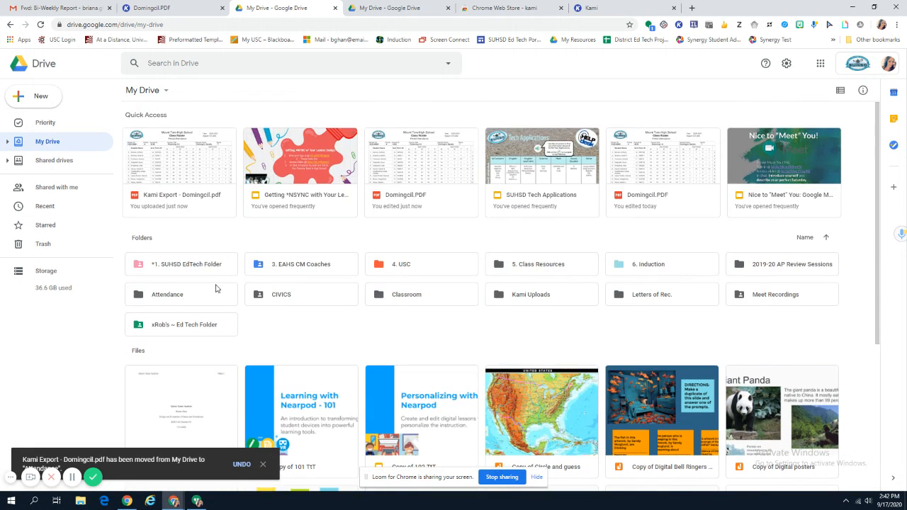
# - Preview the exported PDF in the Attendance folder to check its attendance correction, comment, signature and date
pyautogui.doubleClick(179, 302)
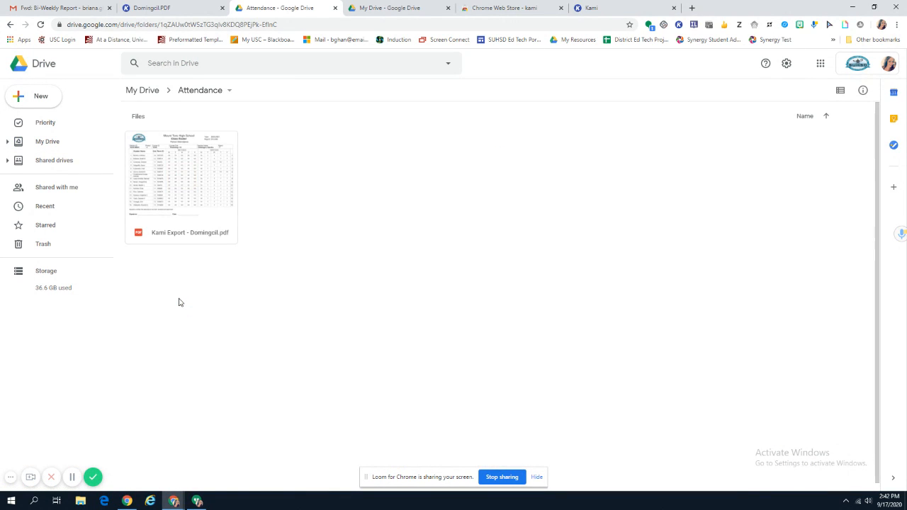
pyautogui.rightClick(220, 176)
pyautogui.click(240, 185)
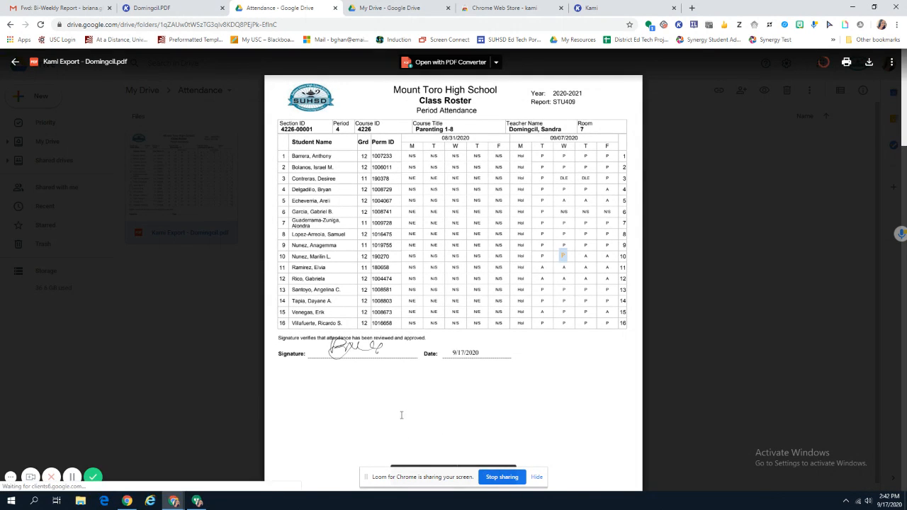
pyautogui.scroll(-2, 370, 290)
pyautogui.scroll(-1, 370, 290)
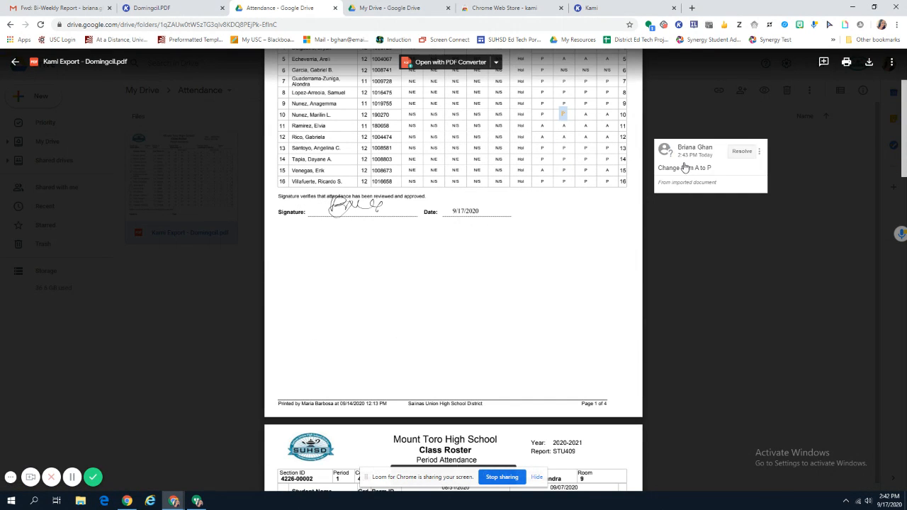
pyautogui.scroll(2, 571, 250)
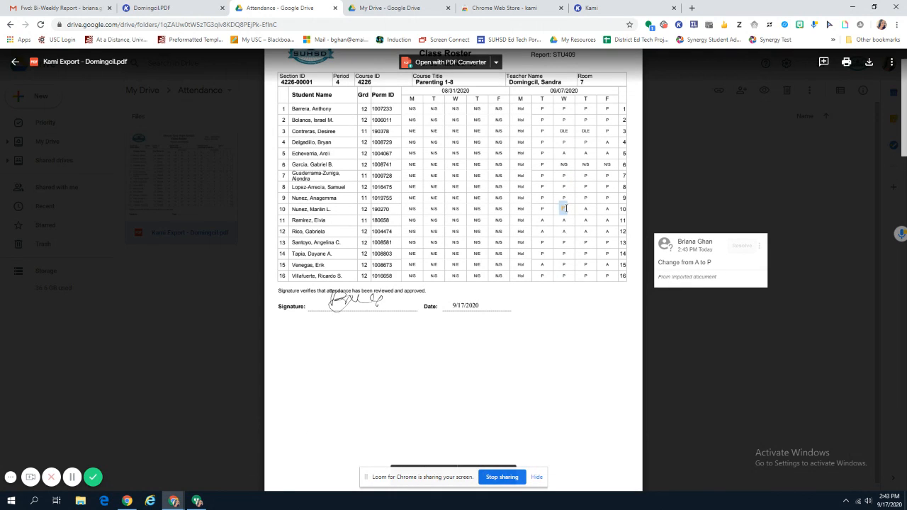
pyautogui.click(695, 337)
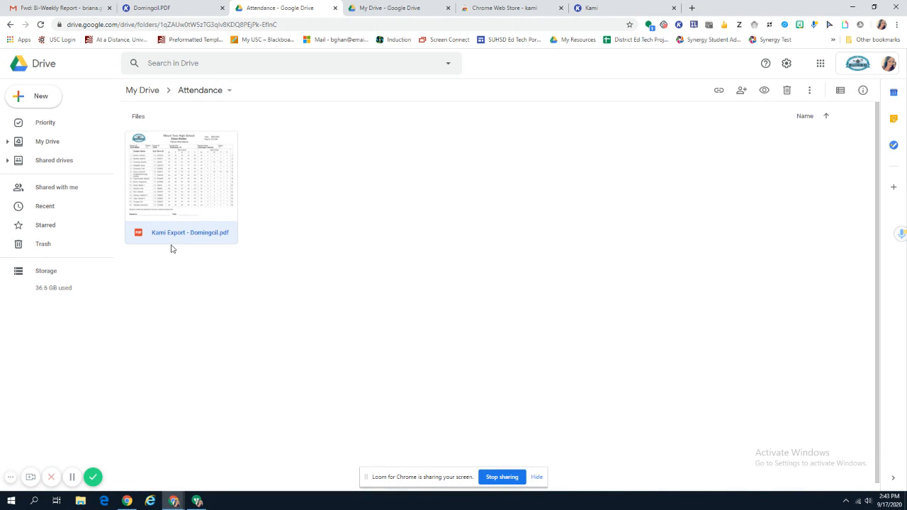
# - Switch to Gmail, leave the attachment preview, and start a single new email message
pyautogui.click(70, 7)
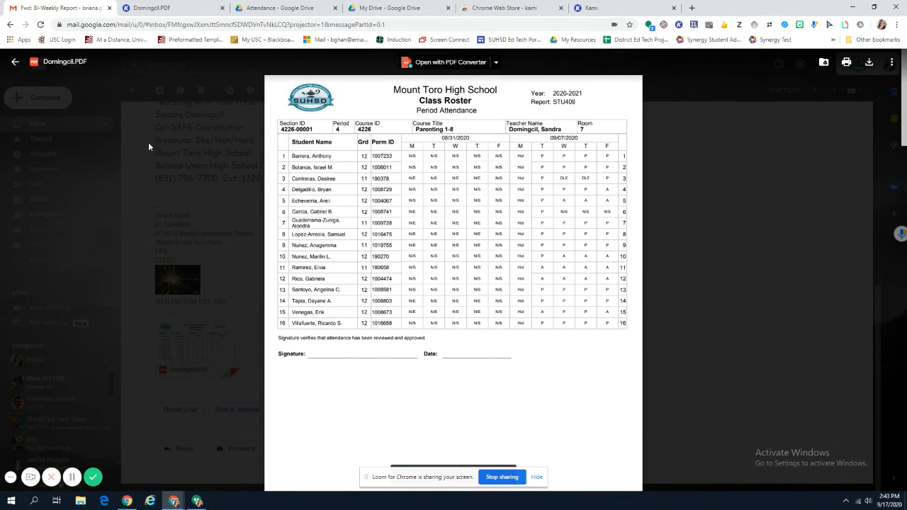
pyautogui.click(147, 143)
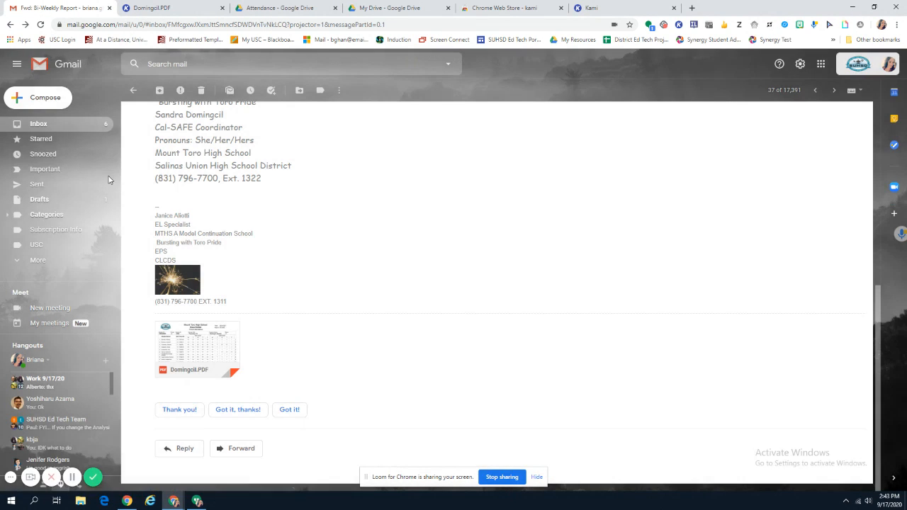
pyautogui.click(36, 97)
pyautogui.click(35, 97)
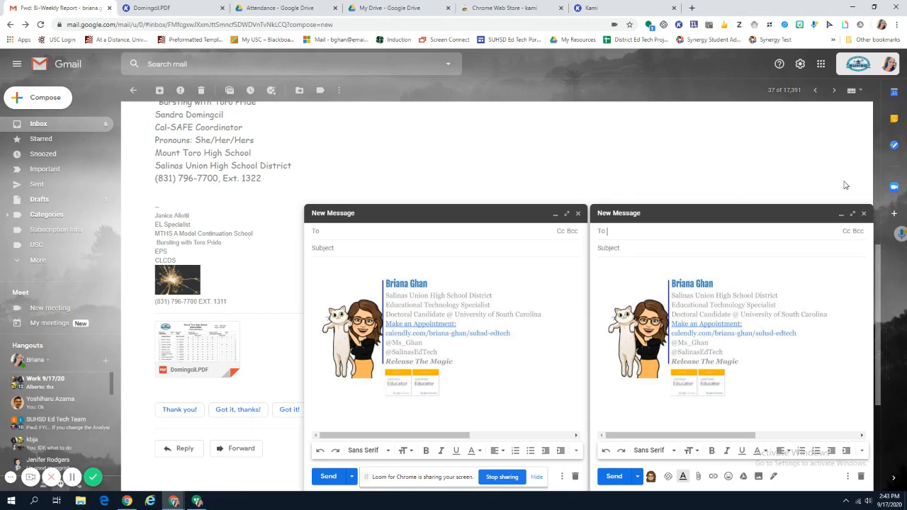
pyautogui.click(864, 213)
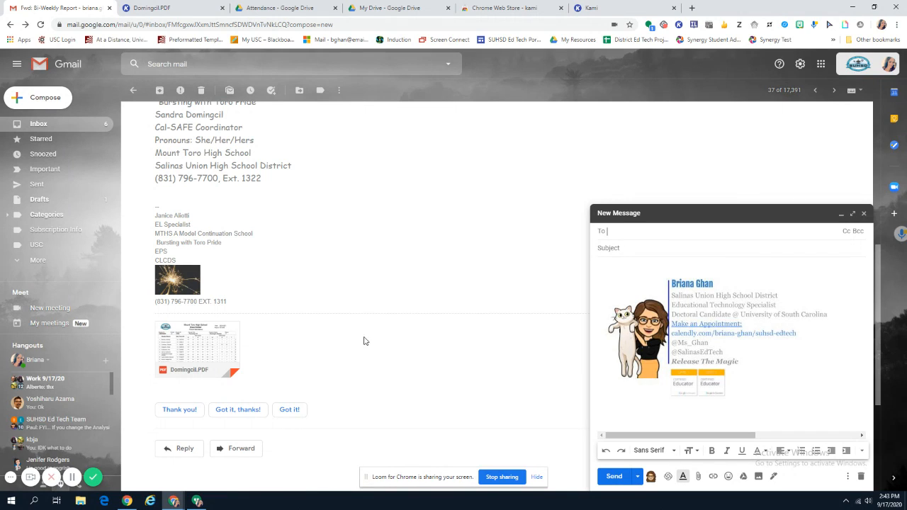
# - Set the email subject to the teacher's surname followed by "Attendance 9/7/2020", keeping the body free of stray text
pyautogui.click(635, 249)
pyautogui.write('Ghan Attendance 9/')
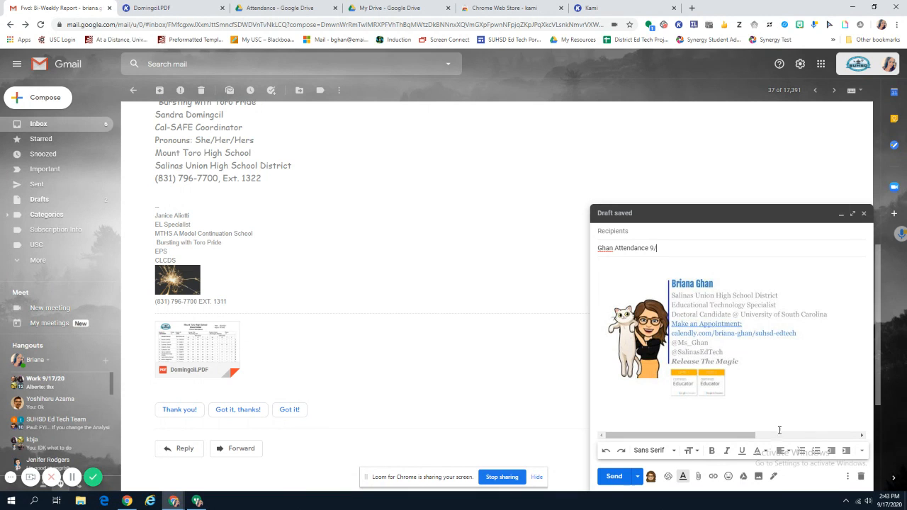
pyautogui.click(886, 504)
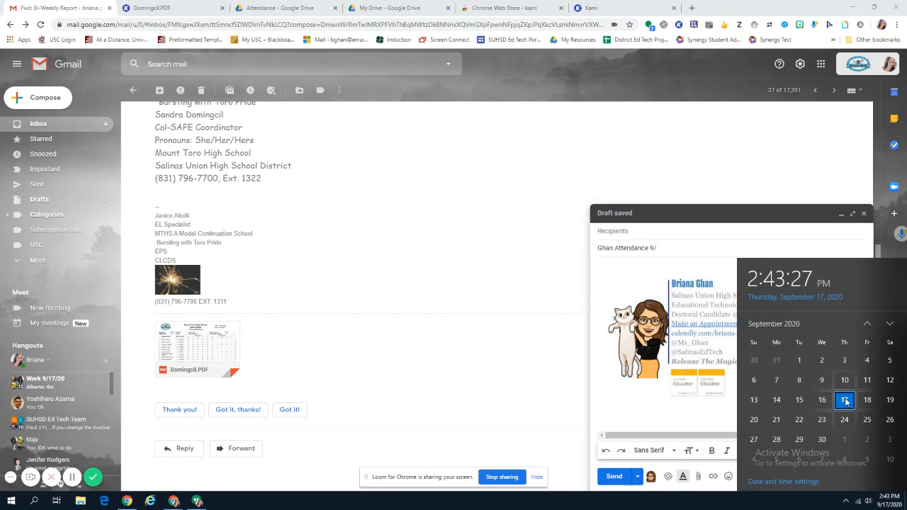
pyautogui.click(681, 252)
pyautogui.write('/2020')
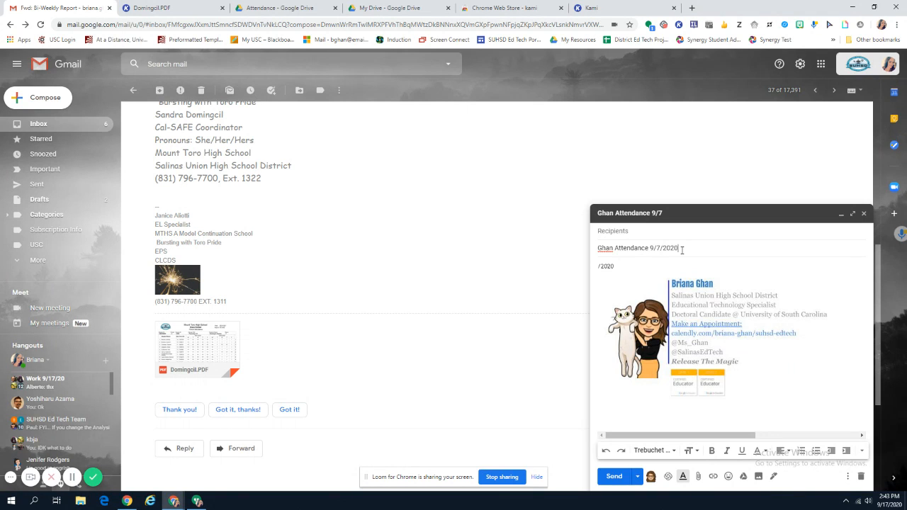
pyautogui.moveTo(647, 267); pyautogui.dragTo(592, 270)
pyautogui.press('BackSpace')
# - Insert the exported Kami PDF from the Attendance folder on Google Drive into the email as a Drive link
pyautogui.click(744, 477)
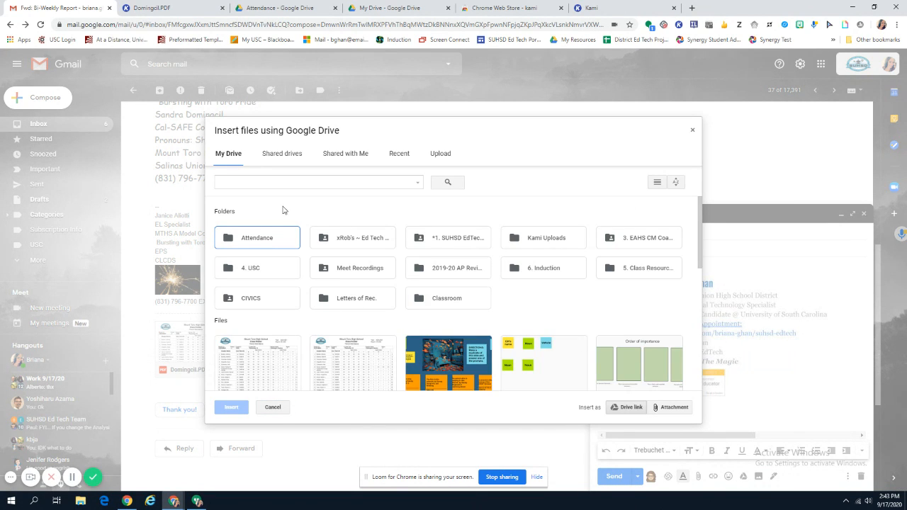
pyautogui.click(261, 249)
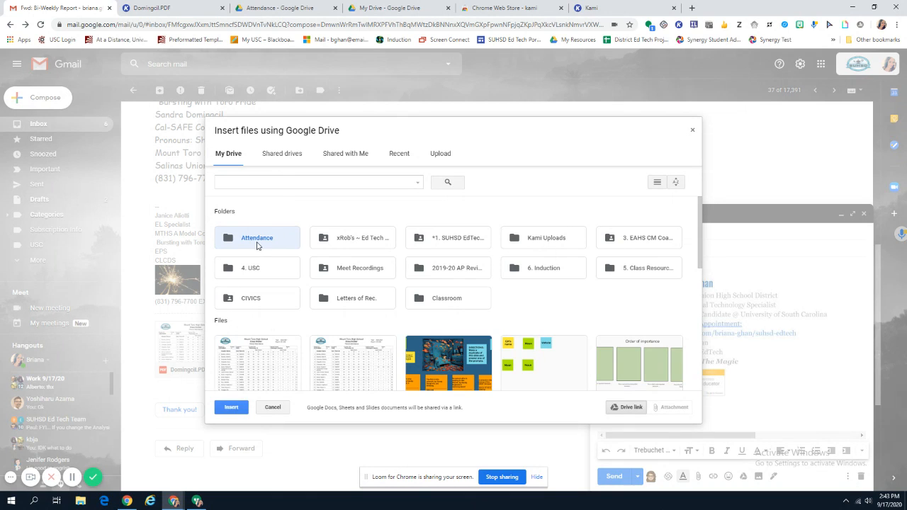
pyautogui.doubleClick(257, 245)
pyautogui.click(254, 309)
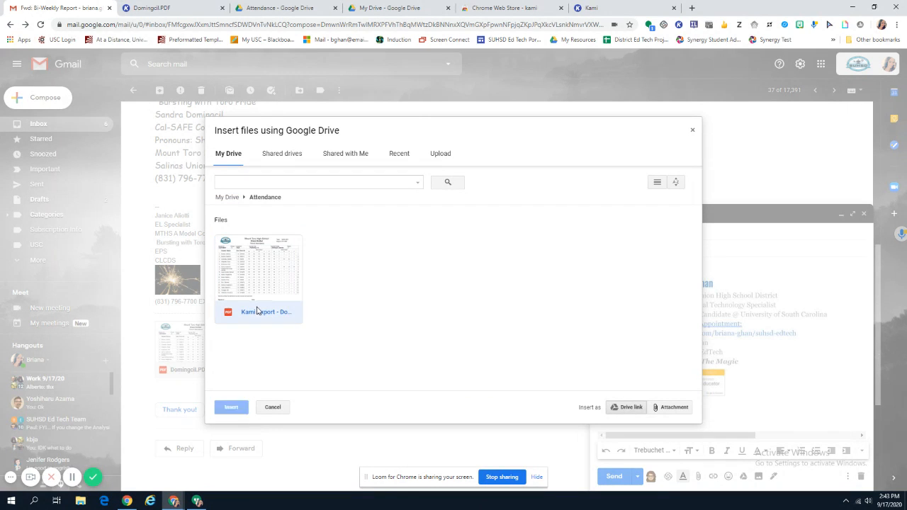
pyautogui.click(231, 408)
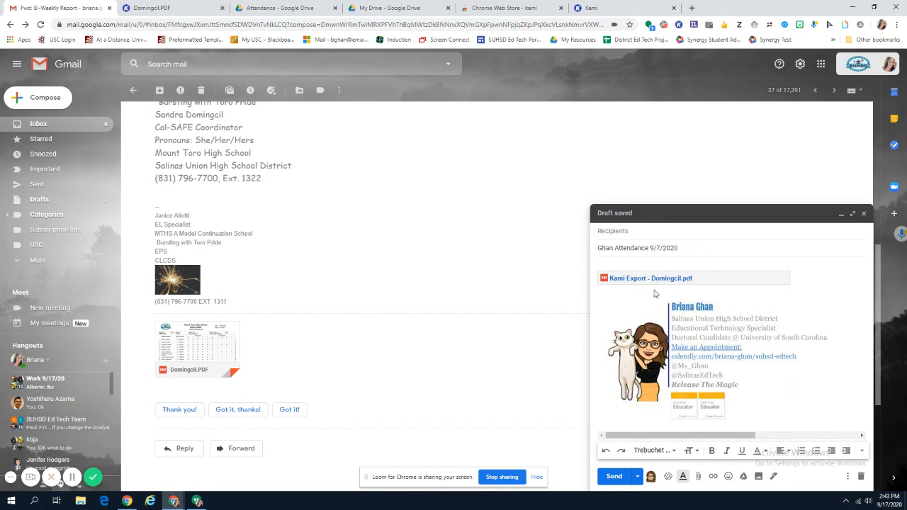
pyautogui.click(699, 476)
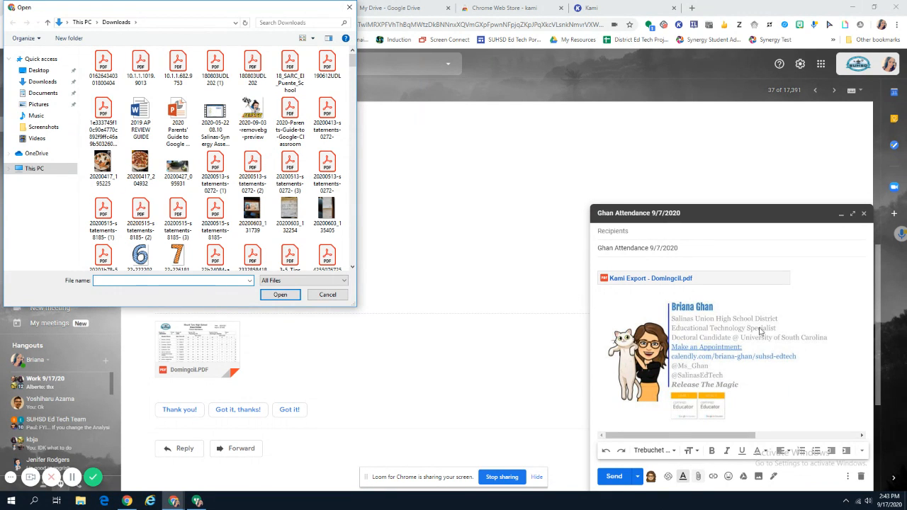
pyautogui.click(328, 295)
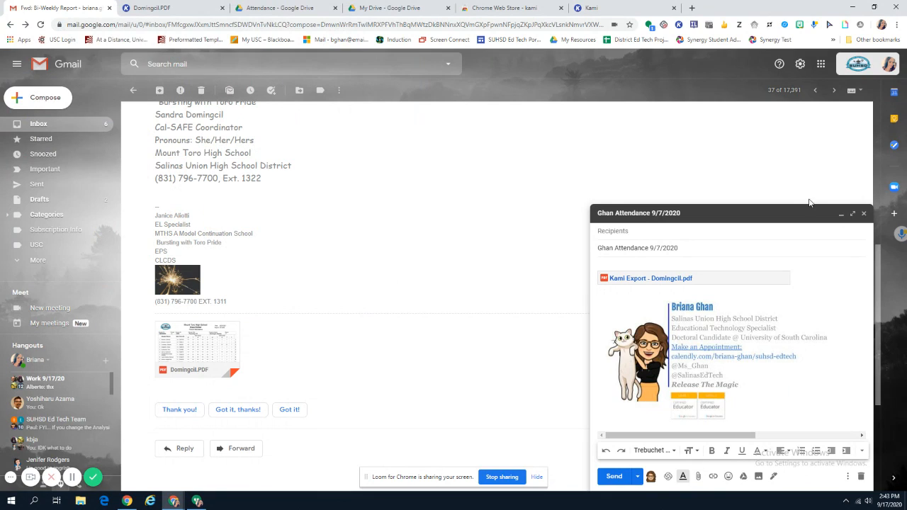